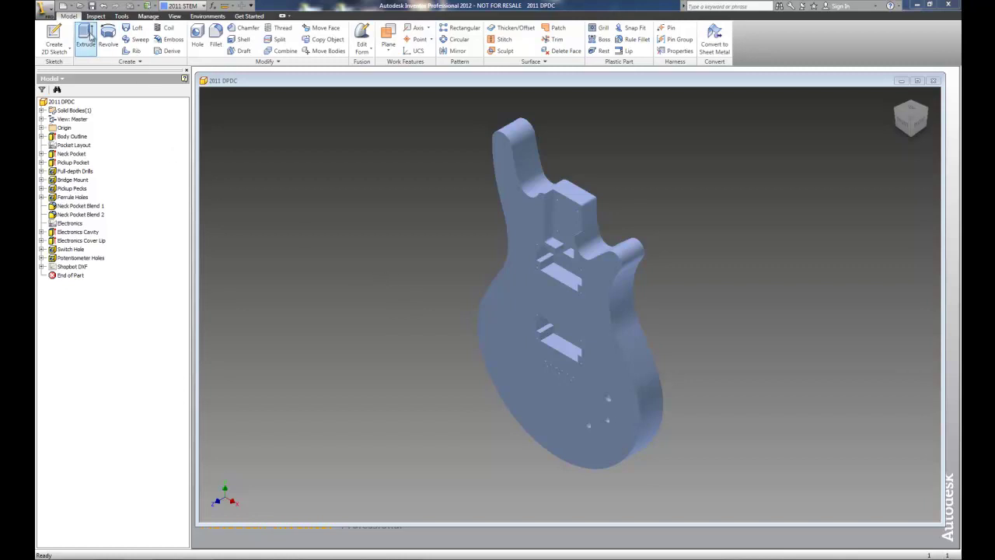
- Create a new part file and leave its empty initial sketch
left_click(69, 5)
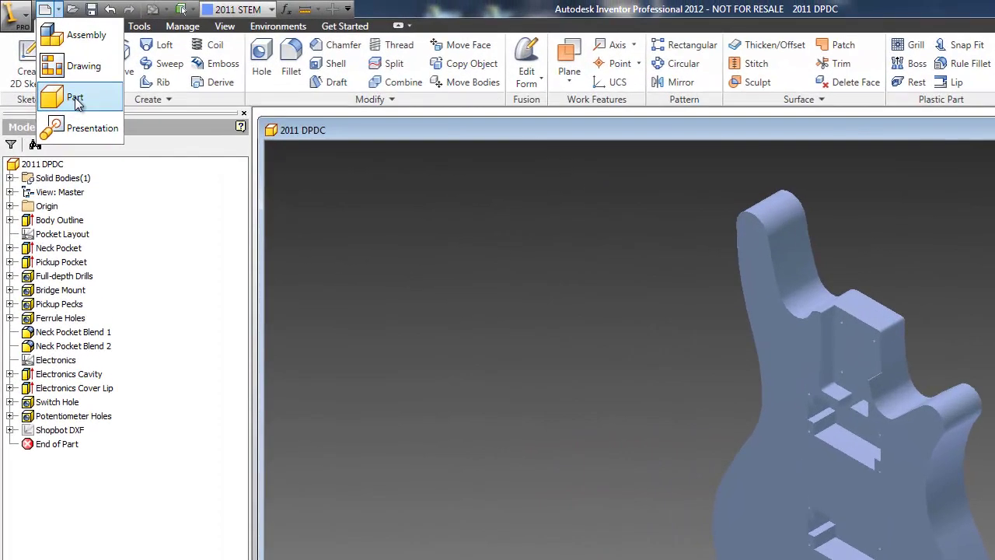
left_click(76, 101)
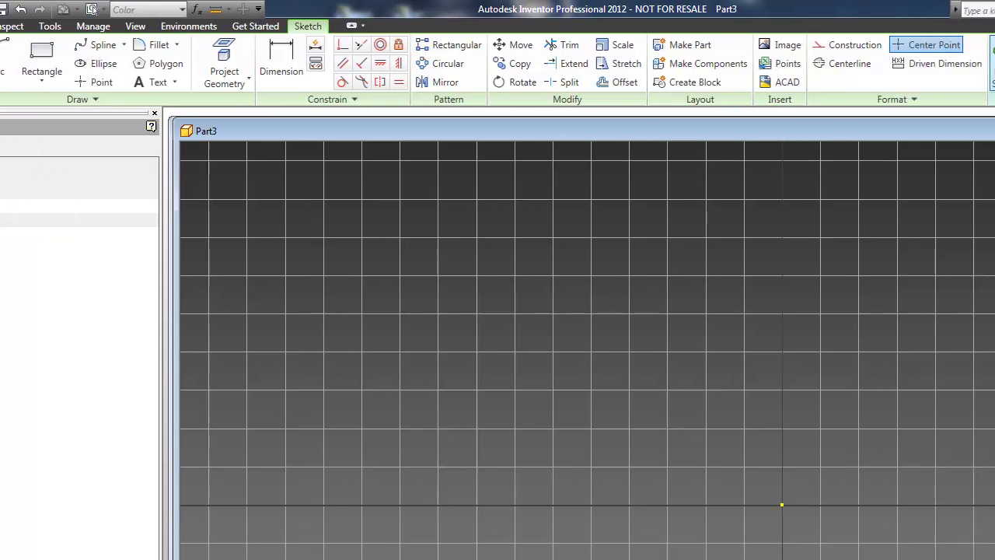
left_click(597, 62)
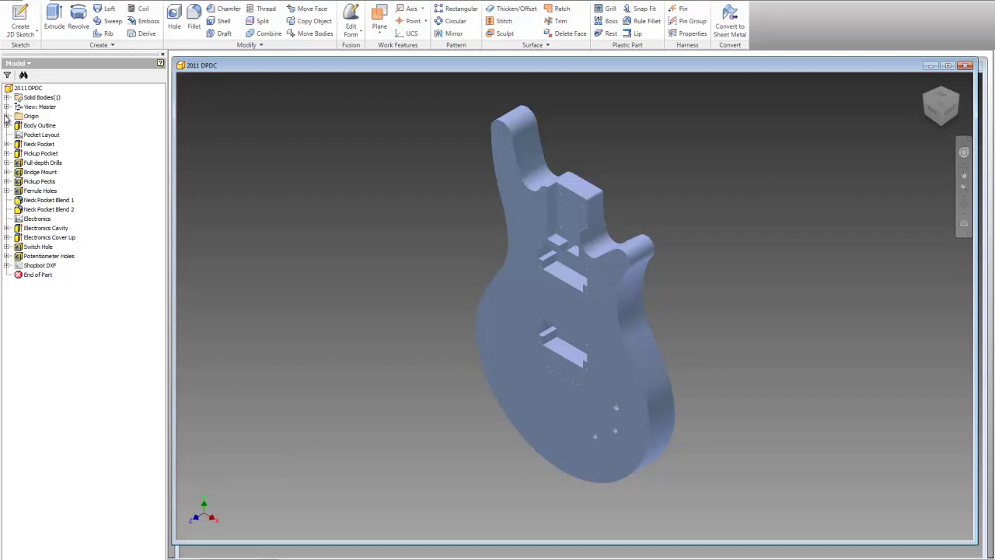
- Show the XY origin plane of the 2011 DPDC guitar body to examine how the body sits relative to it
left_click(7, 116)
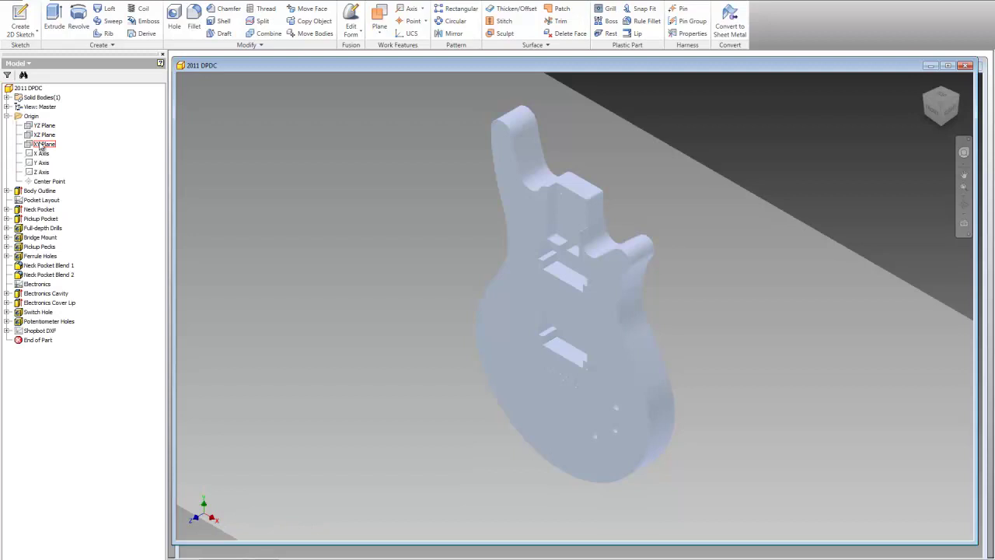
right_click(40, 145)
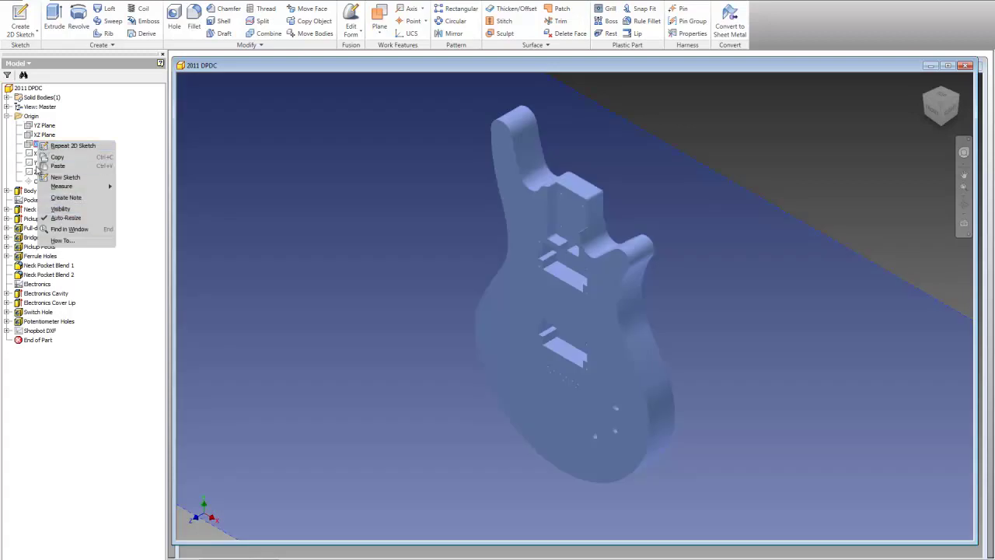
left_click(54, 210)
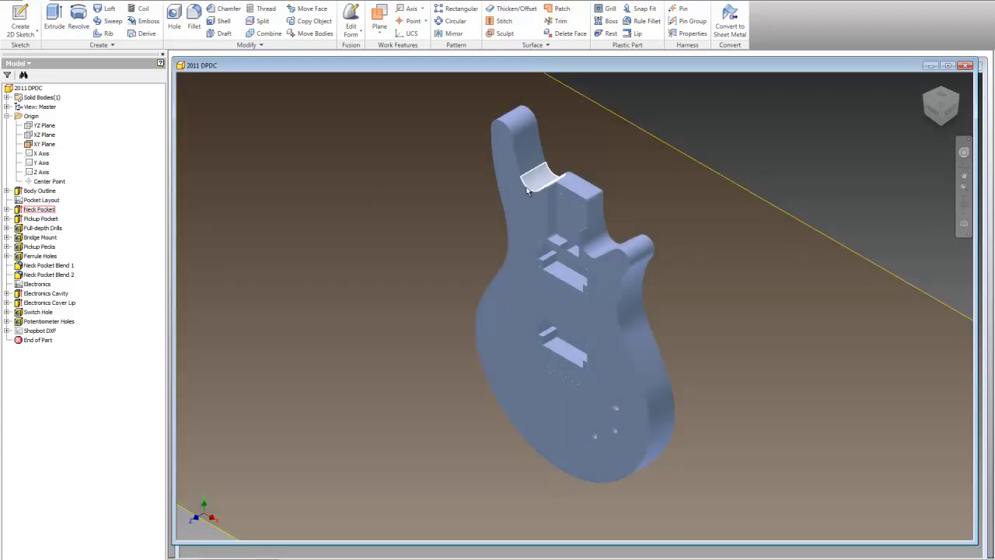
mouse_move(941, 109)
left_mouse_down()
mouse_move(827, 106)
mouse_move(913, 98)
mouse_move(918, 81)
mouse_move(734, 89)
mouse_move(832, 71)
mouse_move(837, 536)
mouse_move(815, 537)
mouse_move(793, 78)
left_mouse_up()
key("Escape")
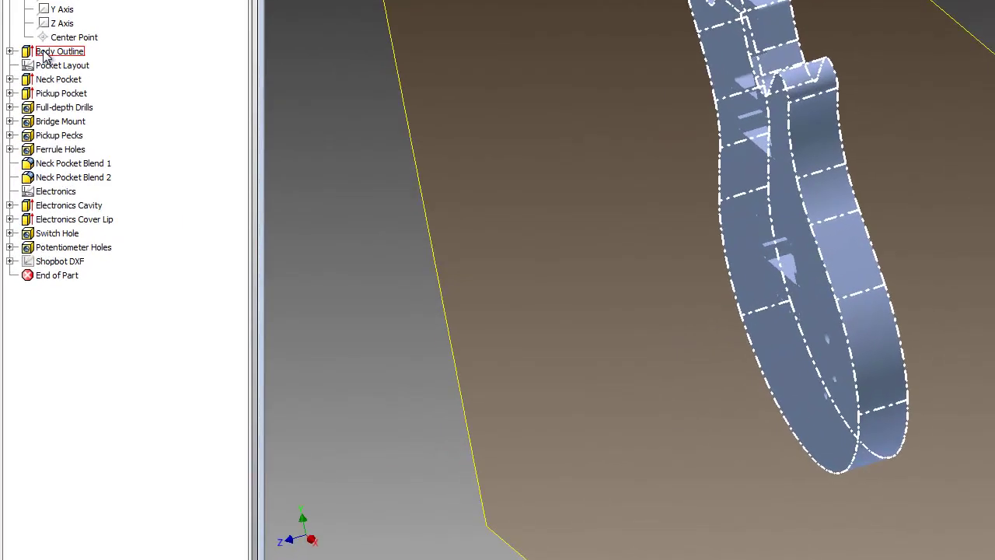
- Copy the Body Outline feature from the 2011 DPDC part
right_click(34, 193)
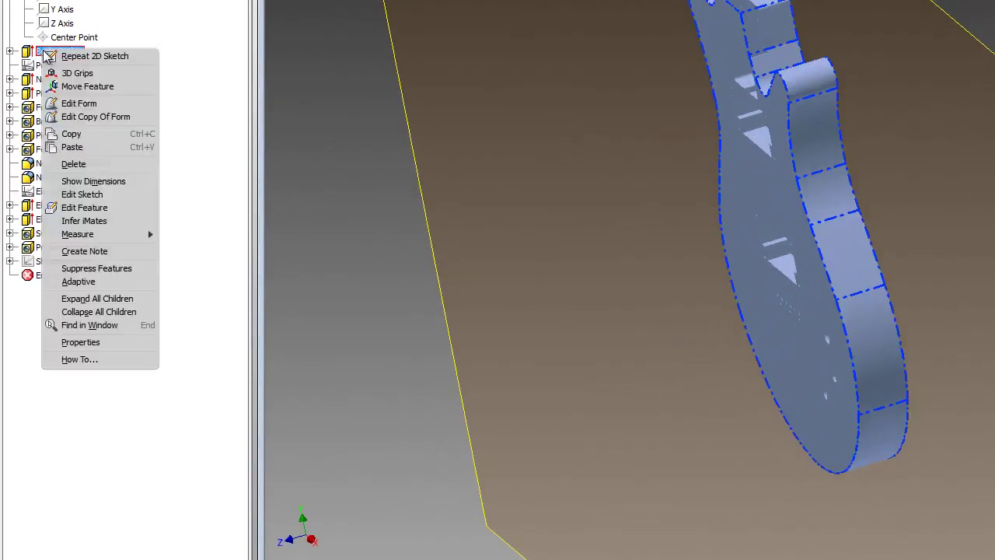
left_click(74, 134)
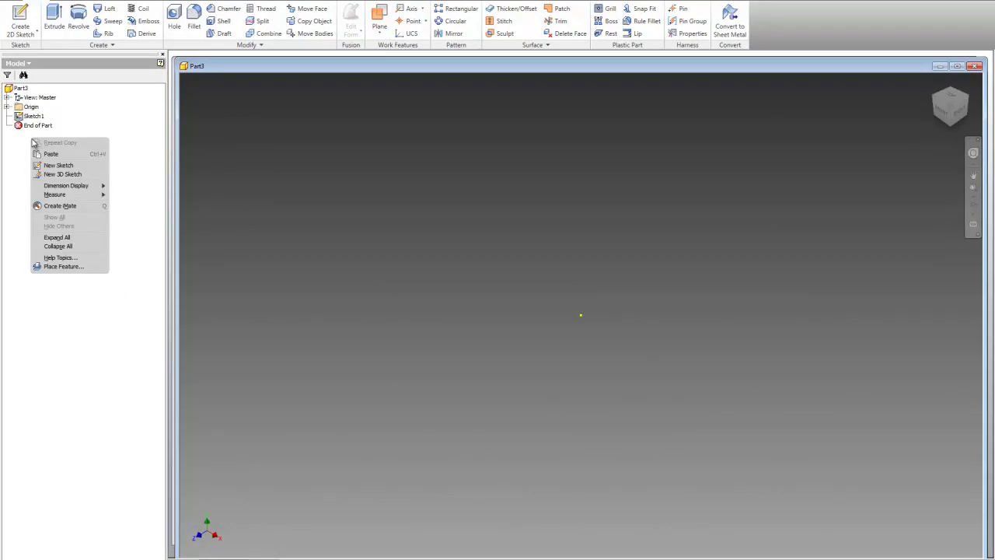
- Make the XY origin plane visible in the new part
left_click(7, 109)
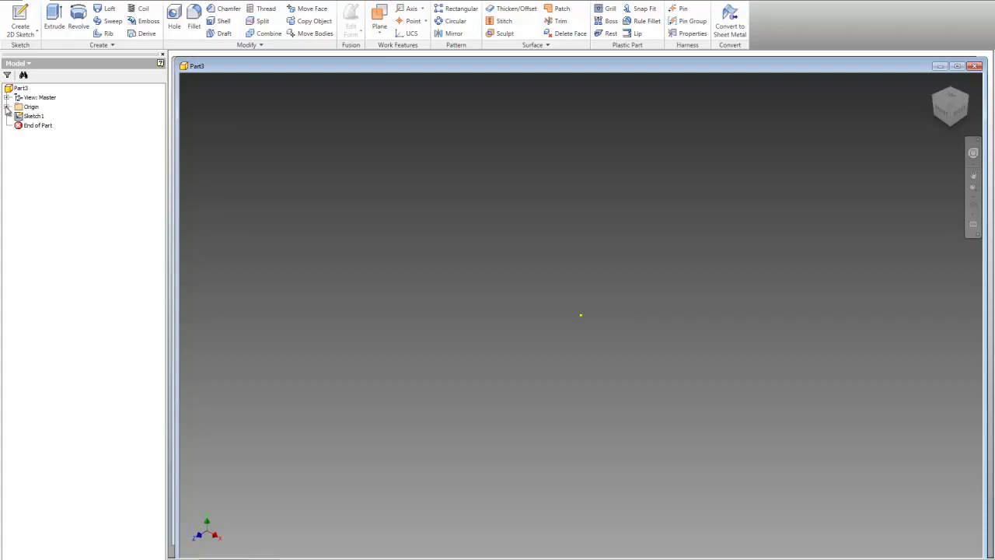
left_click(7, 108)
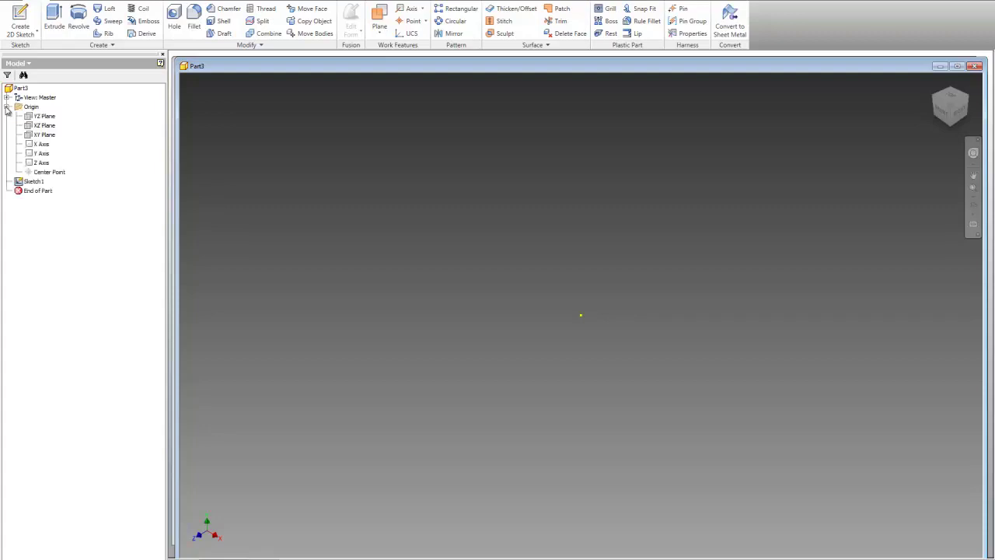
left_click(41, 138)
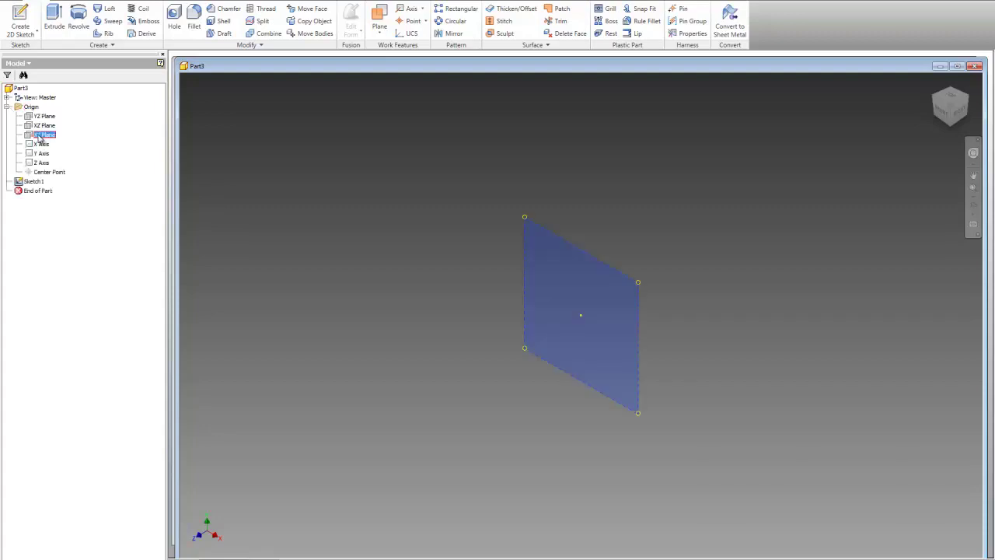
right_click(38, 136)
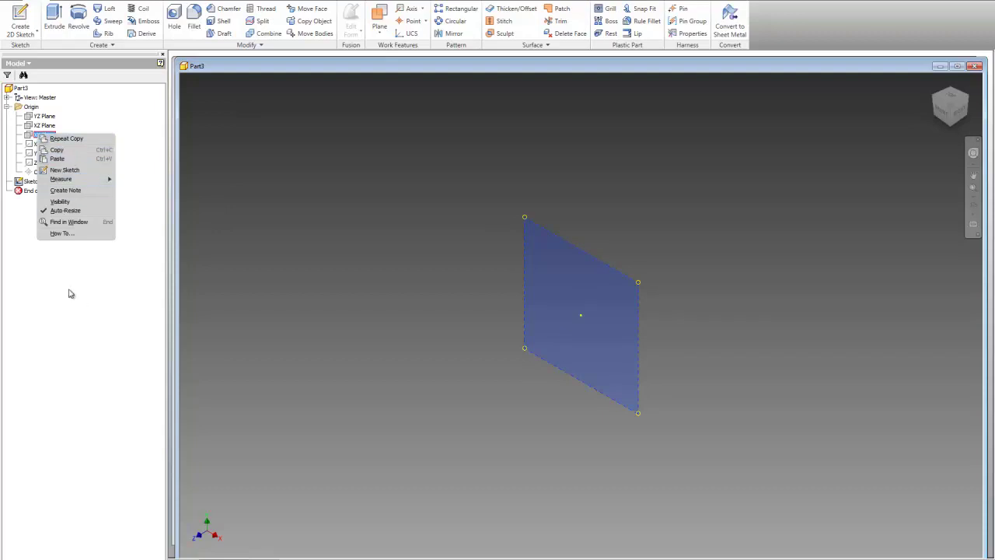
left_click(48, 203)
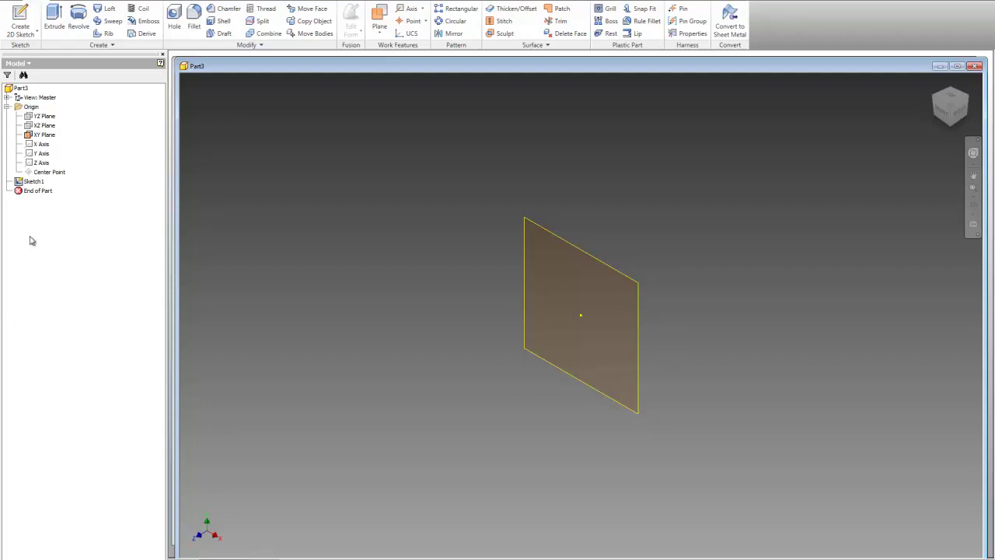
- Paste the copied feature into the new part, choosing the XY plane as its sketch plane
right_click(52, 220)
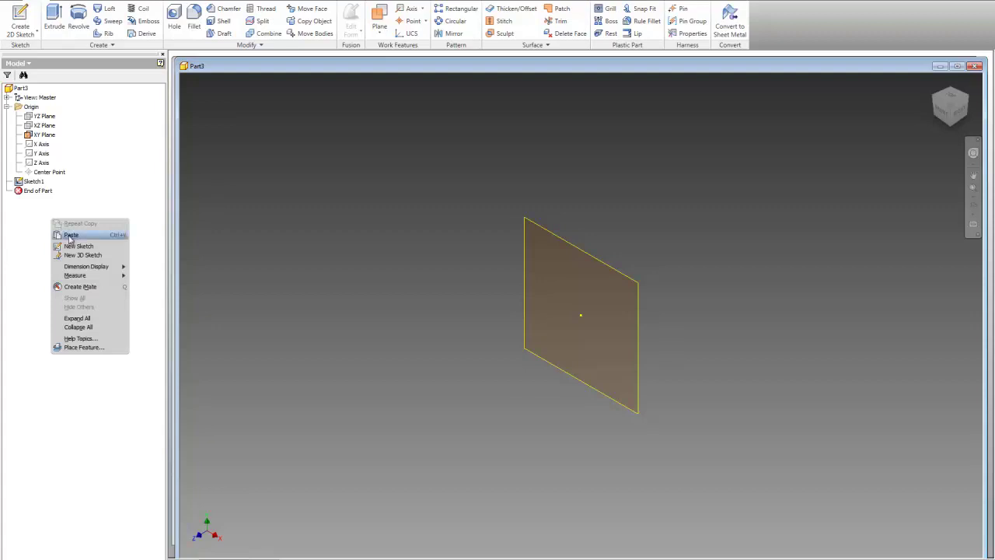
left_click(70, 235)
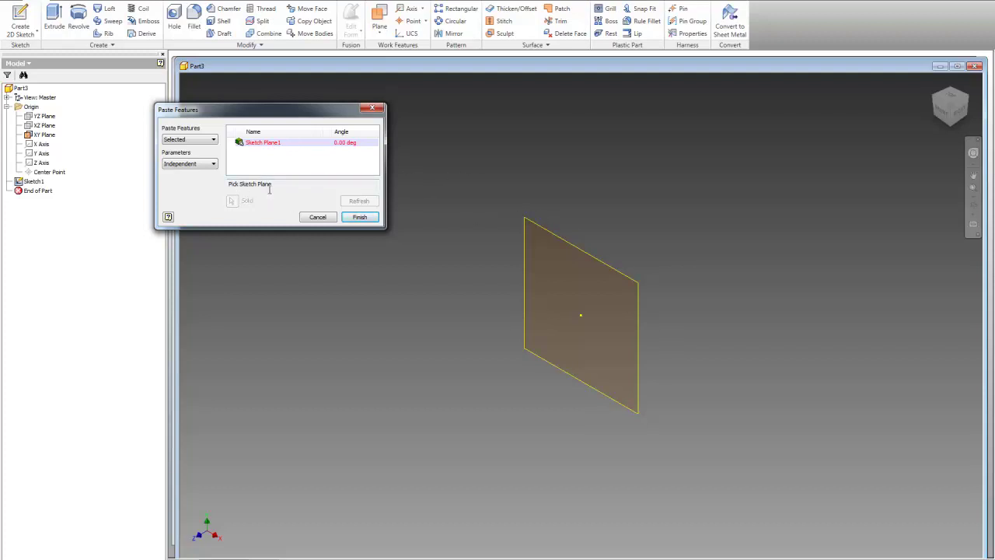
left_click(562, 236)
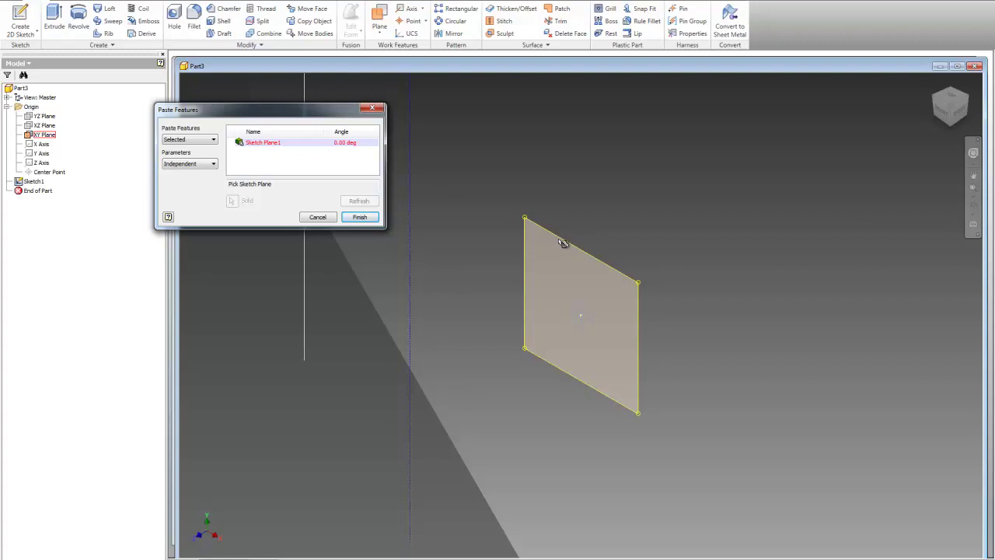
left_click(562, 241)
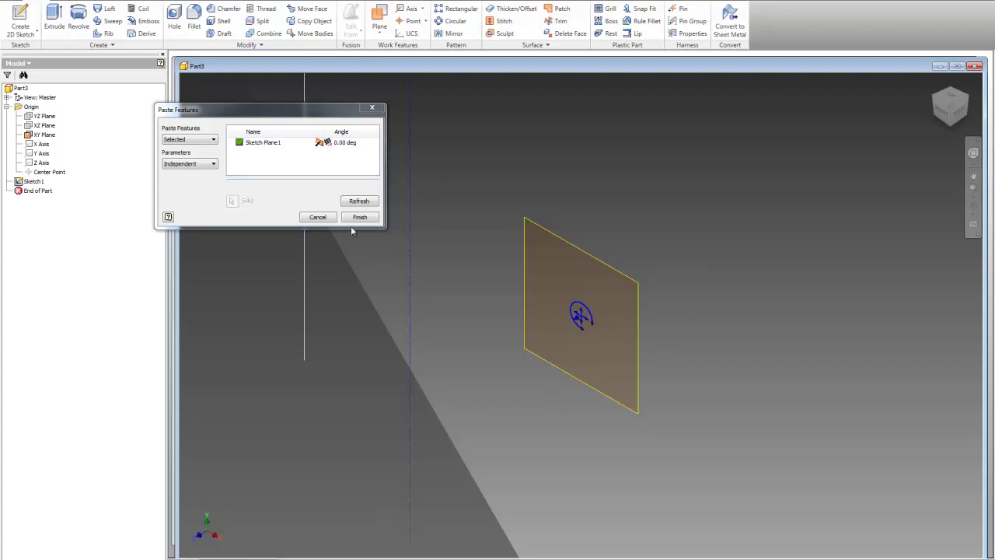
- Try repositioning the pasted outline preview on the XY plane with its move handle
scroll(464, 229, "up", 5)
scroll(463, 225, "down", 5)
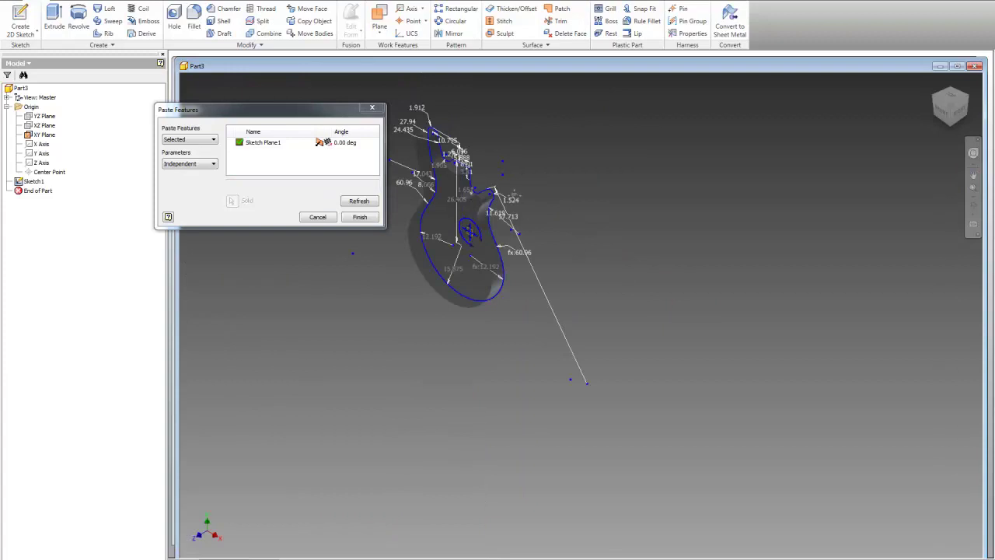
middle_click_drag(515, 197, 630, 238)
scroll(598, 233, "up", 5)
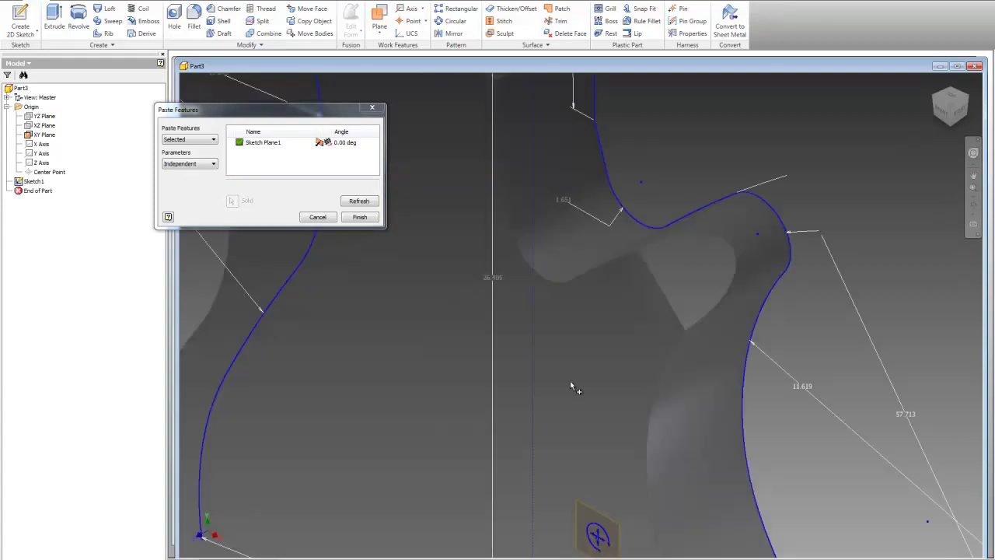
scroll(587, 422, "down", 4)
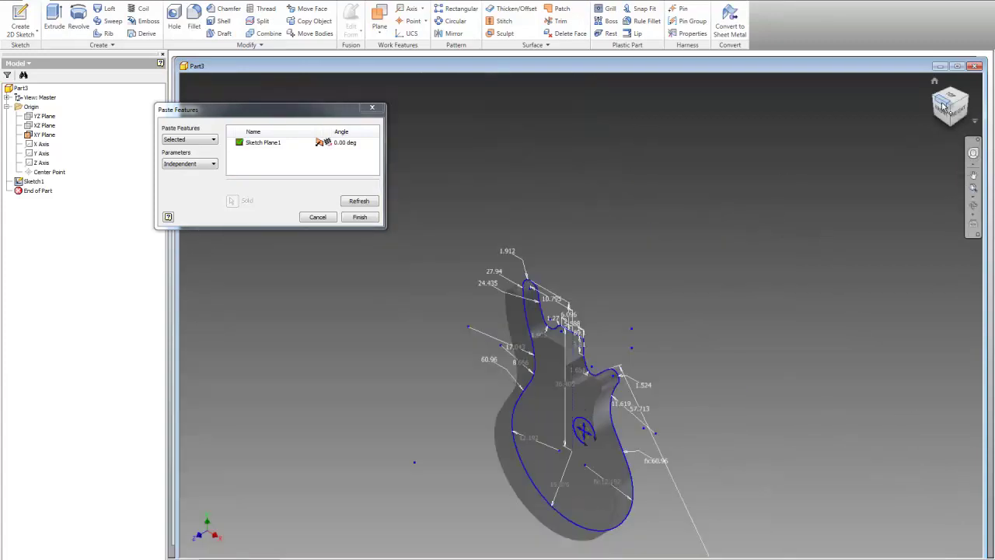
left_click_drag(950, 107, 387, 104)
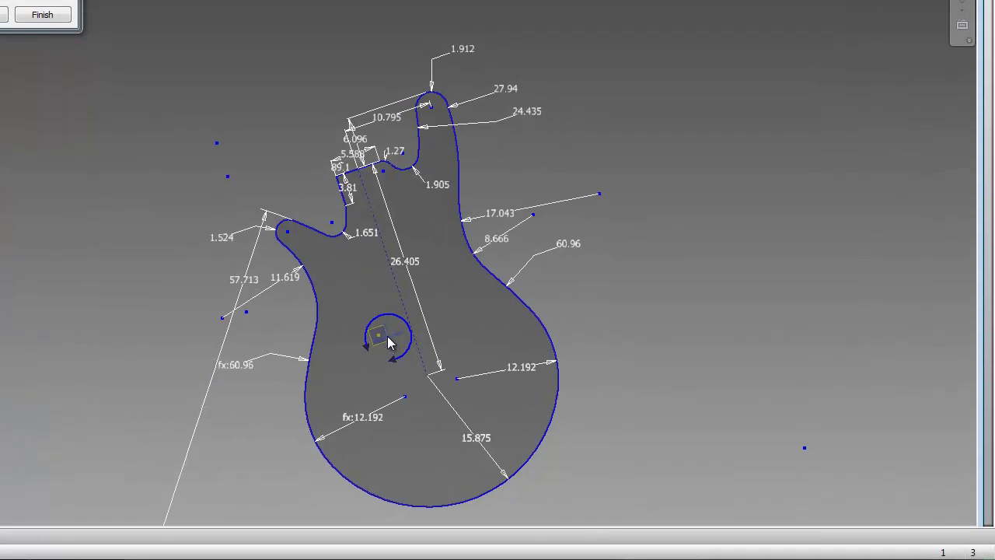
left_click_drag(388, 559, 361, 559)
mouse_move(362, 333)
left_mouse_down()
mouse_move(339, 330)
mouse_move(332, 357)
mouse_move(367, 381)
mouse_move(368, 402)
mouse_move(368, 390)
left_mouse_up()
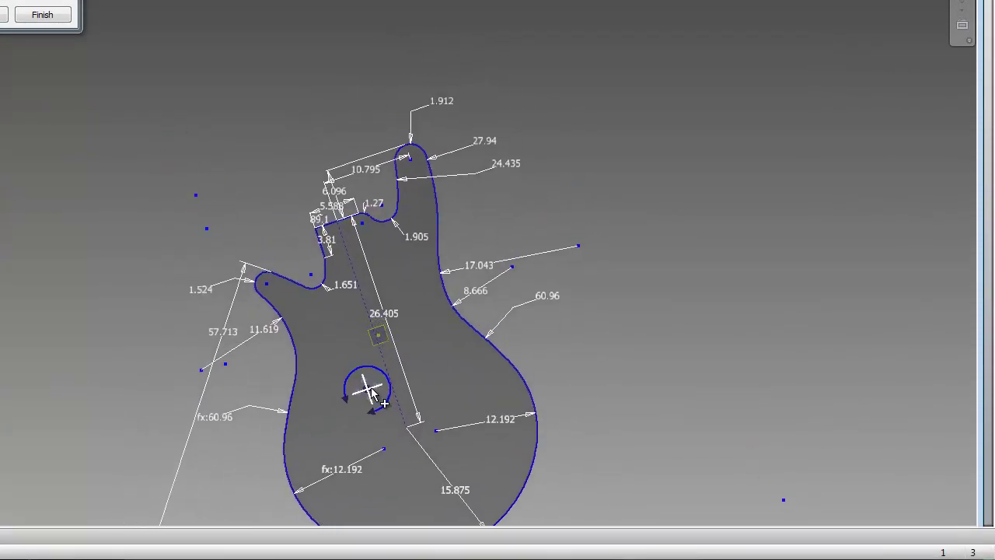
mouse_move(369, 394)
left_mouse_down()
mouse_move(365, 404)
mouse_move(381, 340)
left_mouse_up()
- Try to align the outline preview's move handle freehand with the center of the XY plane
scroll(381, 342, "up", 5)
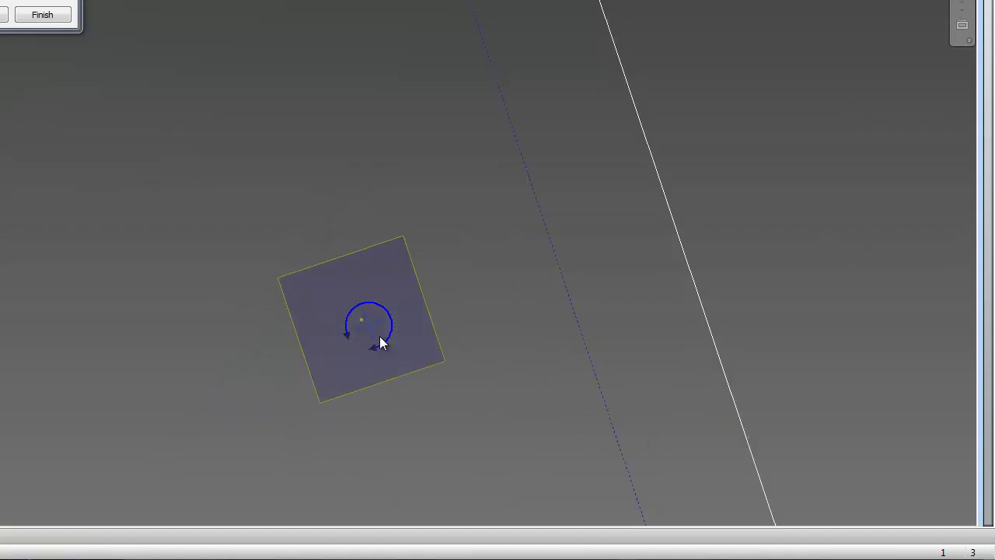
scroll(381, 341, "down", 5)
scroll(379, 338, "up", 6)
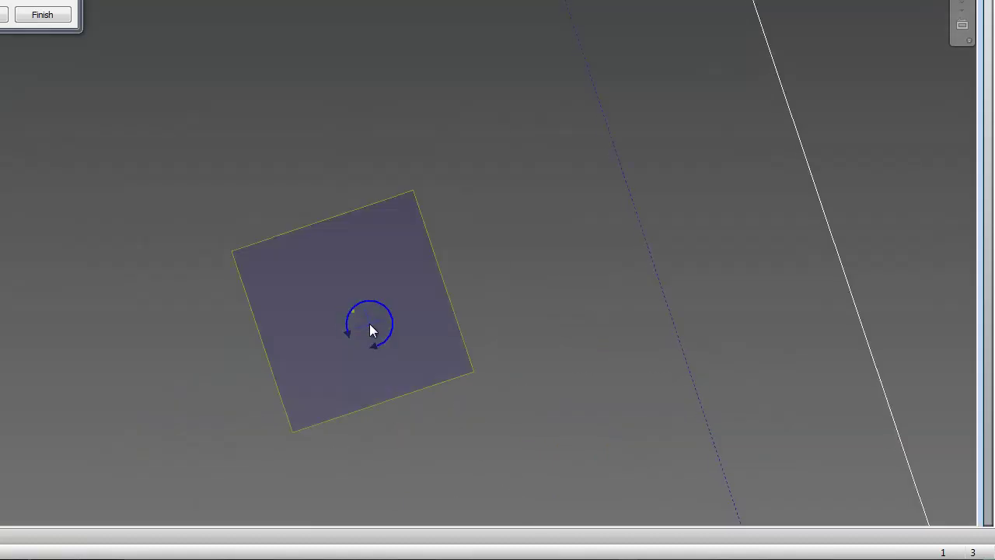
mouse_move(354, 311)
left_mouse_down()
mouse_move(446, 287)
mouse_move(650, 106)
mouse_move(501, 173)
mouse_move(428, 227)
mouse_move(435, 178)
mouse_move(410, 94)
mouse_move(295, 100)
mouse_move(335, 229)
mouse_move(439, 334)
mouse_move(570, 303)
mouse_move(813, 198)
mouse_move(547, 209)
mouse_move(417, 231)
mouse_move(411, 273)
mouse_move(441, 247)
mouse_move(467, 200)
mouse_move(458, 201)
left_mouse_up()
scroll(498, 179, "down", 5)
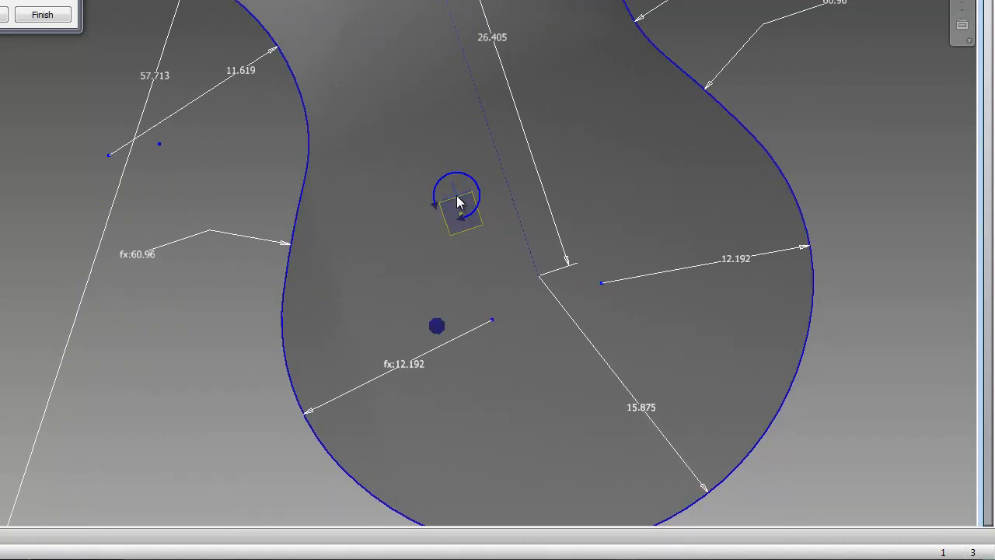
left_click_drag(457, 196, 469, 189)
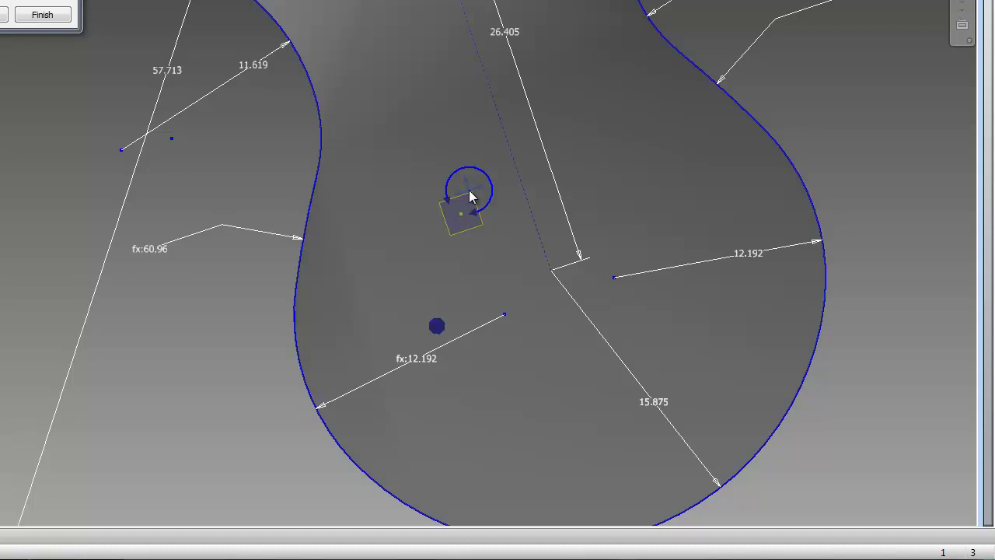
mouse_move(470, 196)
middle_mouse_down()
mouse_move(467, 220)
mouse_move(459, 205)
mouse_move(436, 236)
mouse_move(464, 211)
middle_mouse_up()
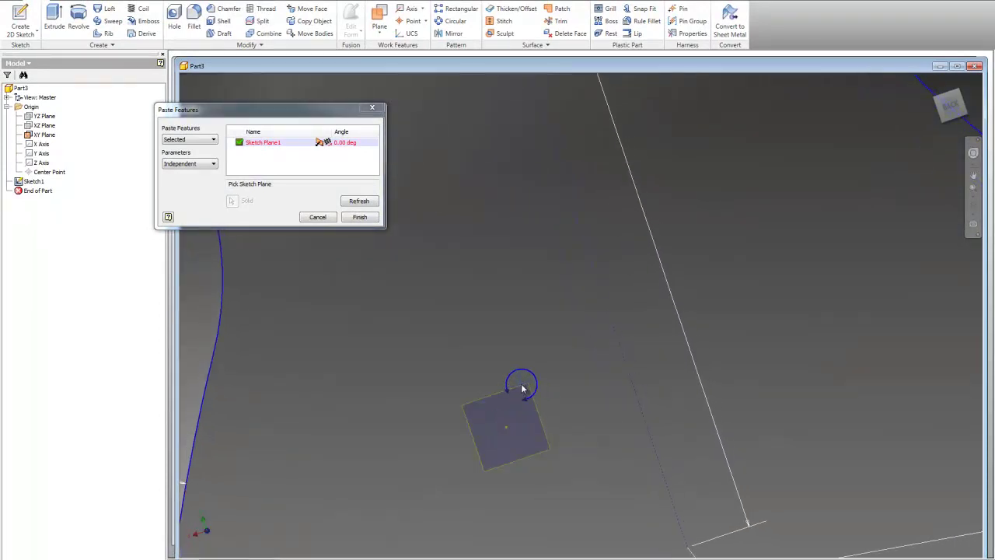
- Place the pasted outline's sketch plane reference on the center point of the XY plane
left_click(507, 431)
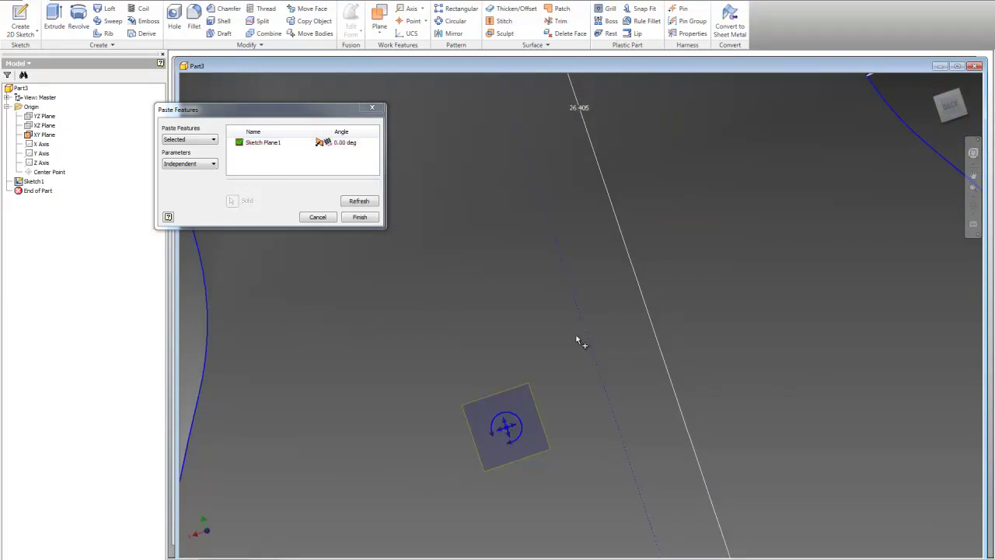
scroll(579, 342, "down", 5)
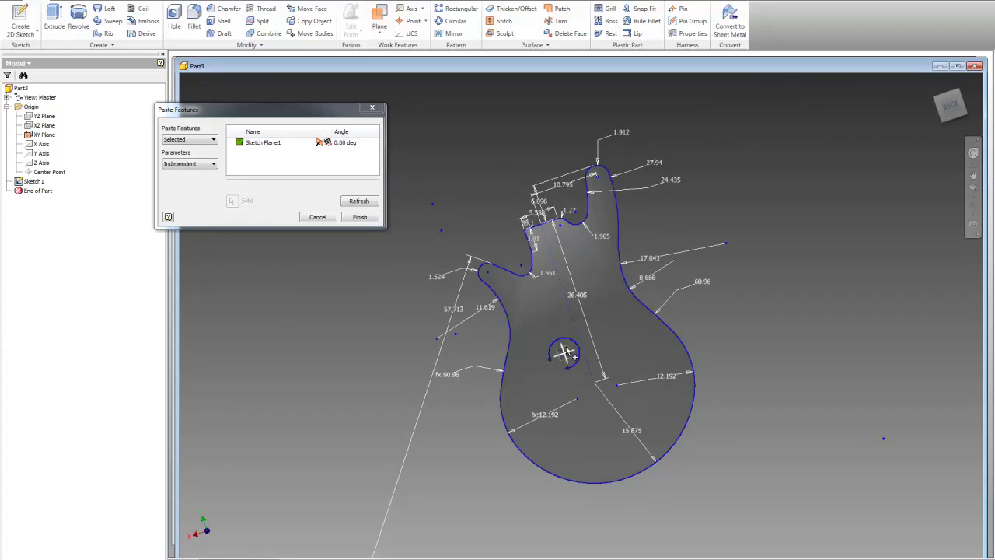
left_click(564, 354)
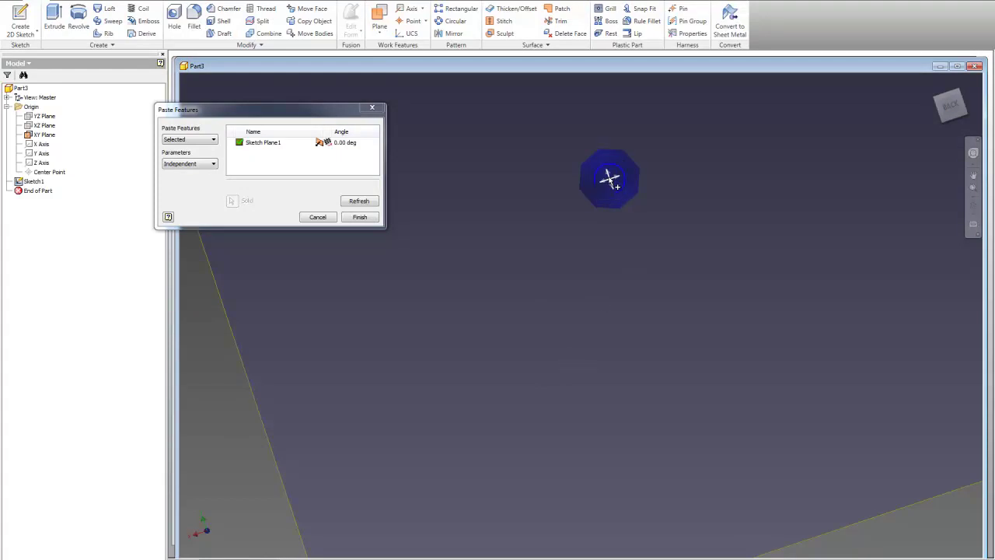
left_click(615, 284)
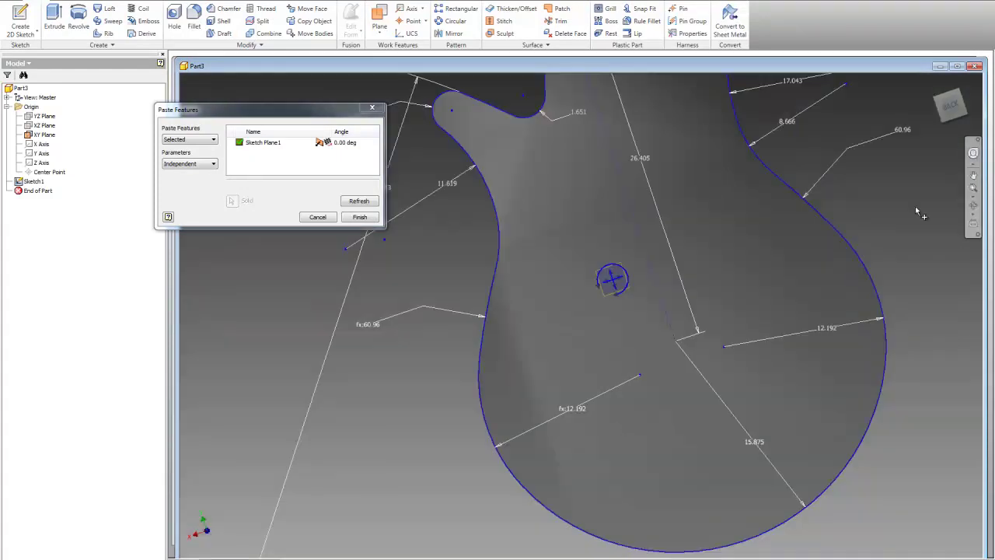
- Finish pasting the guitar body feature with independent parameters and inspect the resulting solid in the home view
left_click(935, 83)
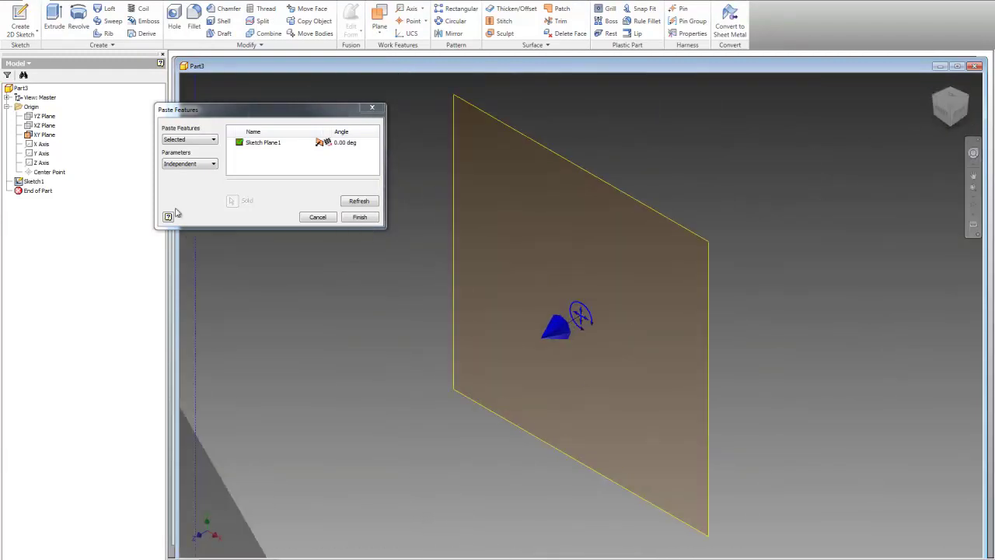
left_click(359, 218)
scroll(469, 237, "up", 10)
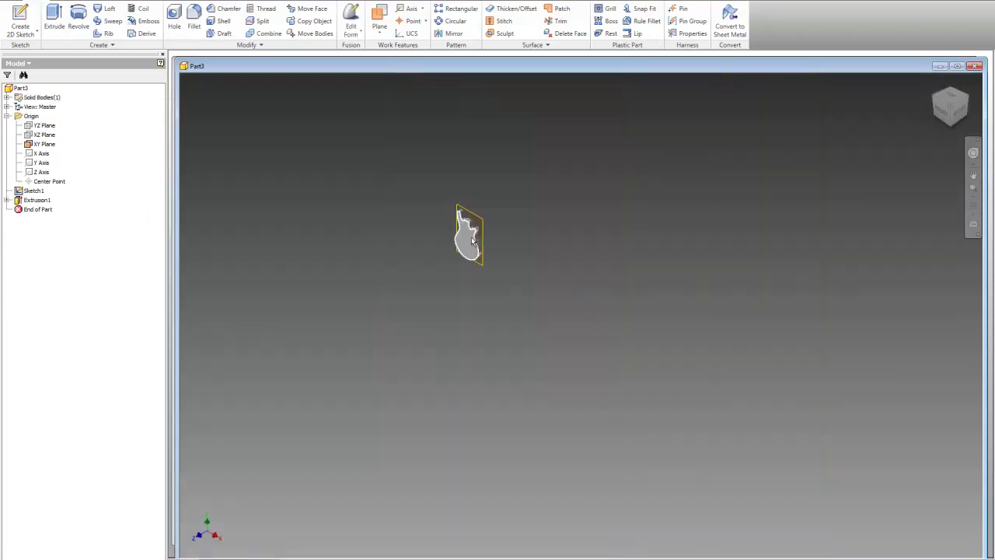
scroll(472, 238, "down", 8)
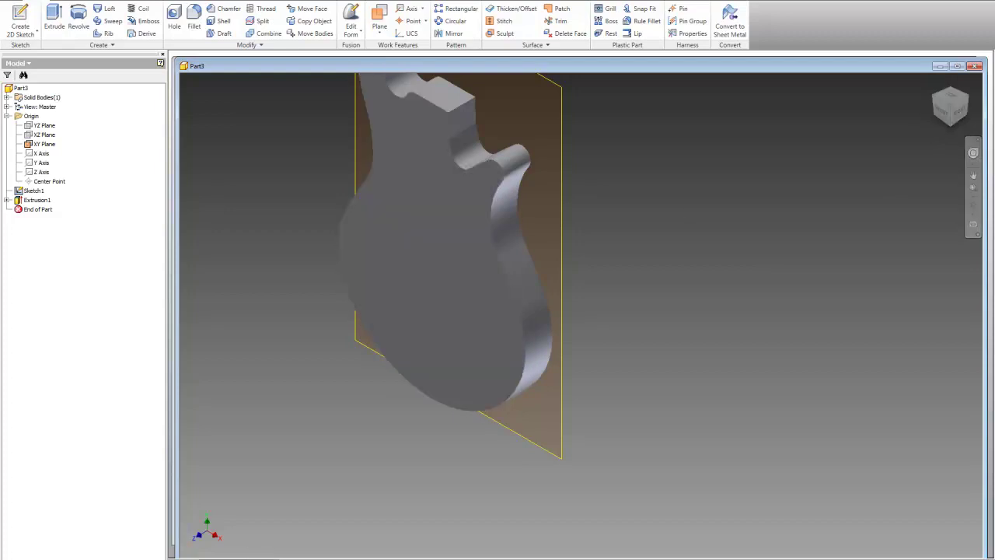
- Switch to the 2011 DPDC part and copy its neck pocket feature
mouse_move(224, 558)
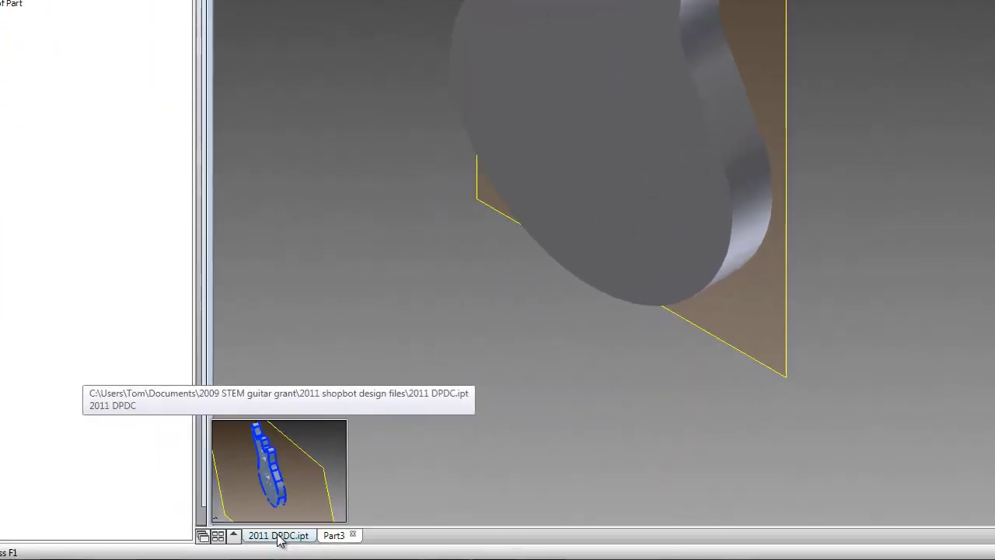
left_click(223, 559)
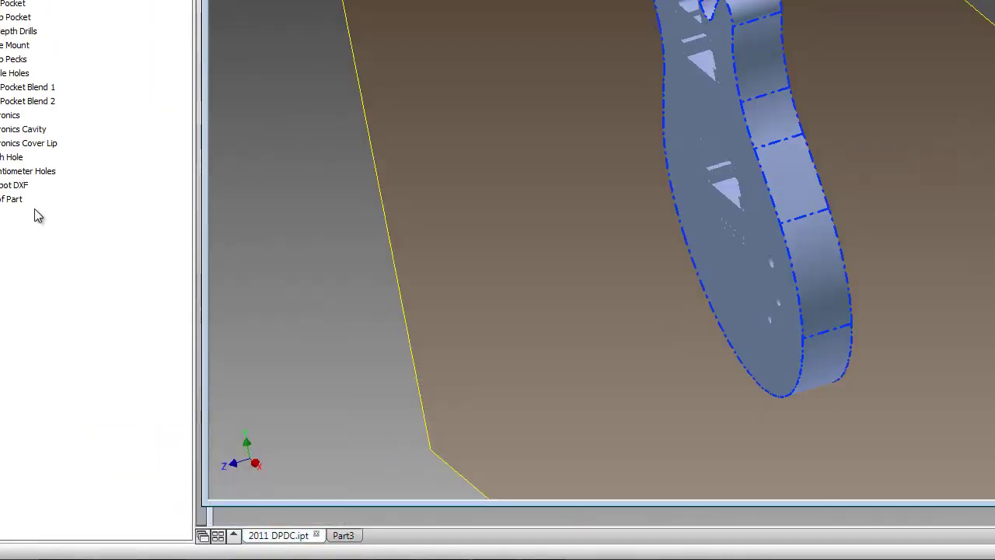
right_click(4, 6)
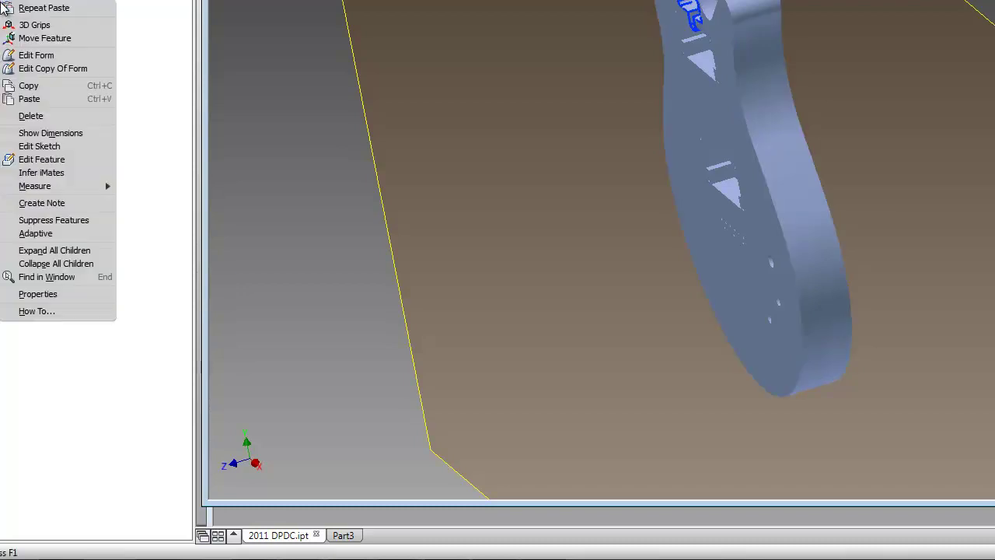
left_click(33, 86)
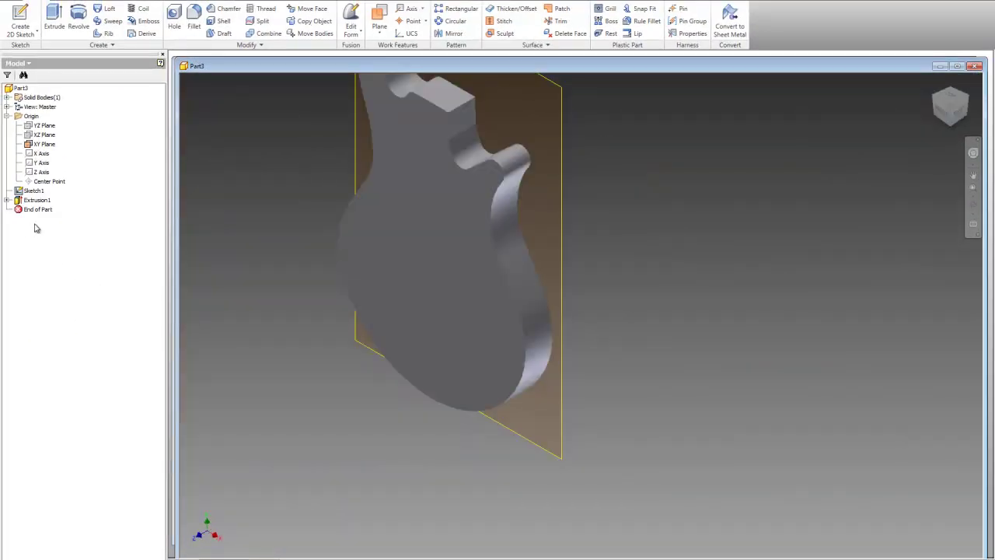
- Try pasting the copied pocket feature into Part3 with its sketch plane on the front face of the guitar body
right_click(35, 228)
left_click(54, 239)
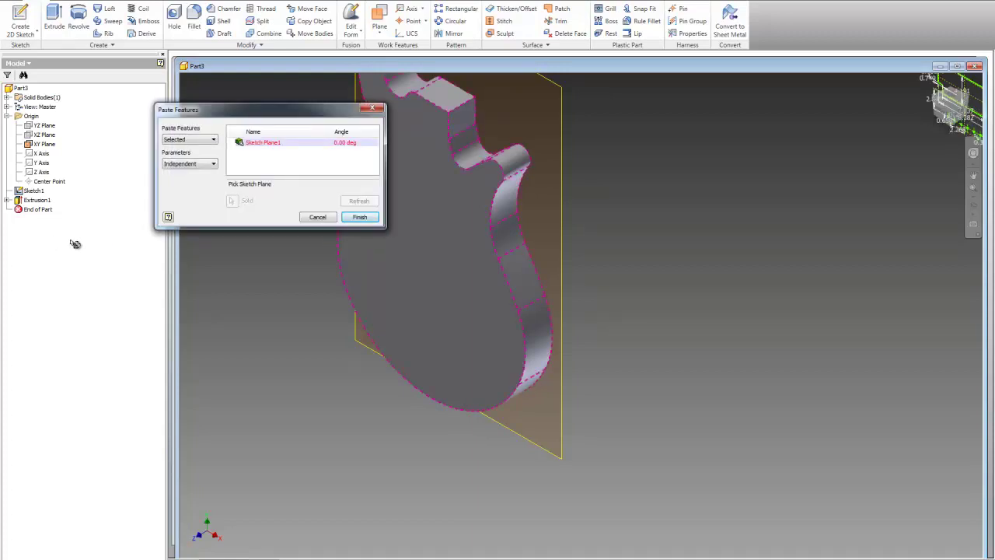
left_click(428, 121)
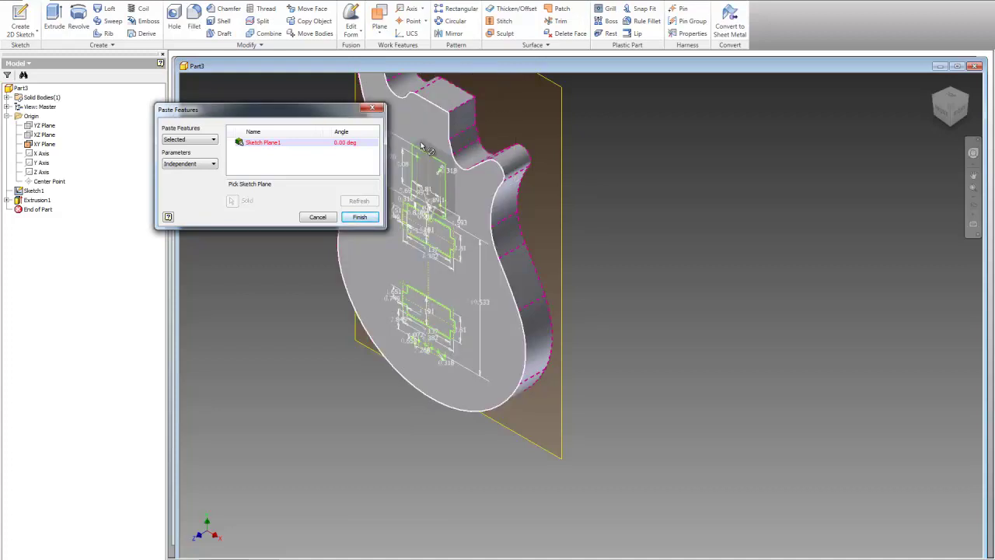
left_click(421, 146)
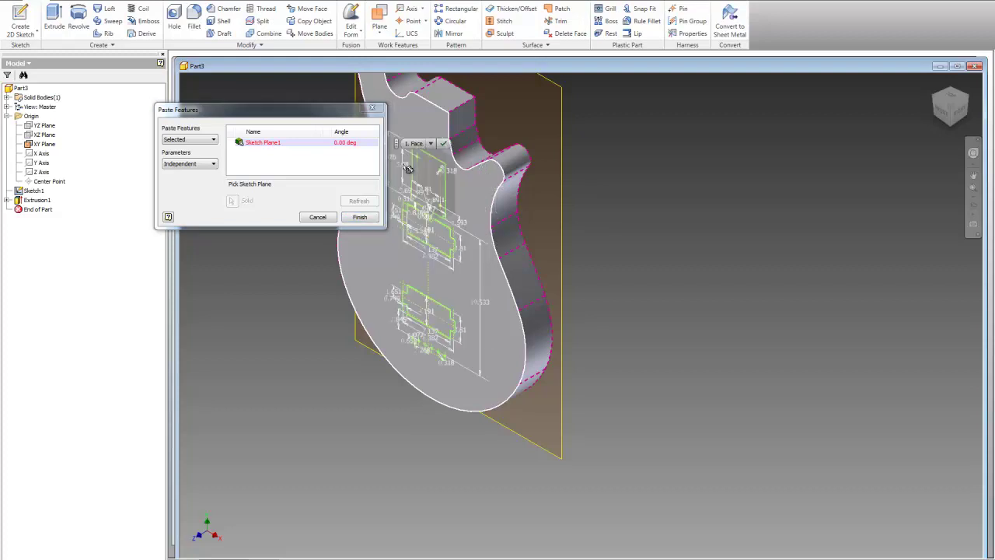
scroll(410, 168, "up", 5)
scroll(410, 167, "down", 8)
scroll(410, 167, "up", 1)
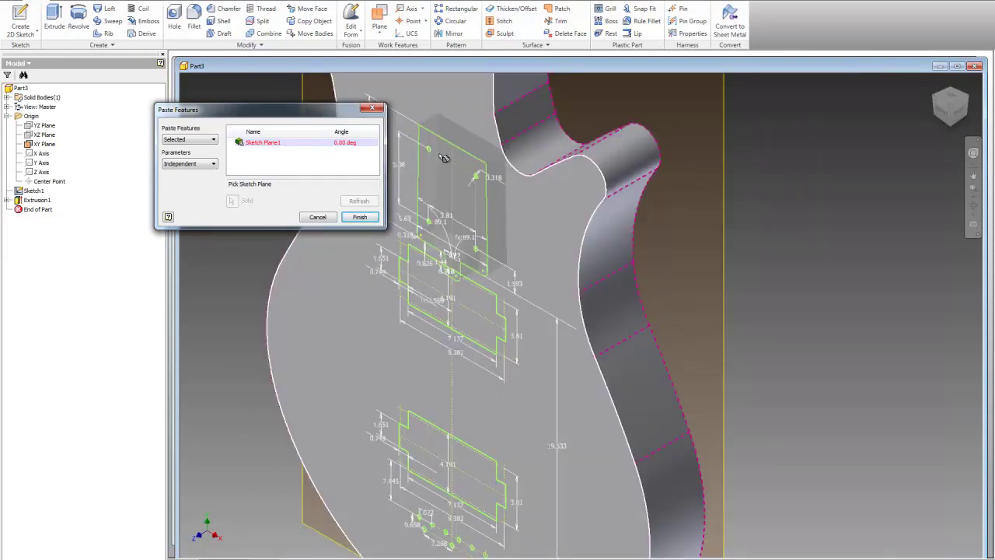
left_click(443, 157)
left_click(427, 115)
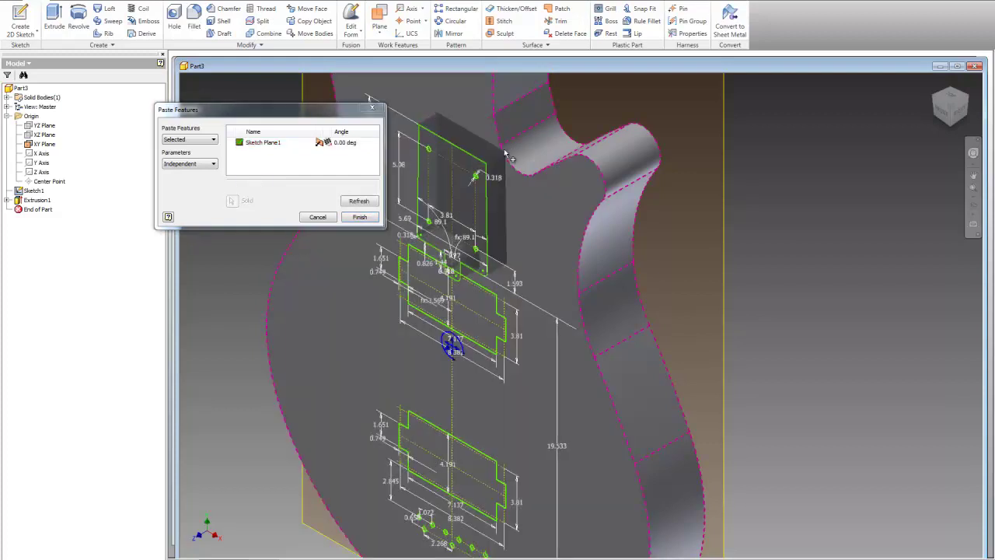
- Try to reposition the pasted pocket sketch on the guitar body freehand with its move handle
scroll(502, 204, "down", 5)
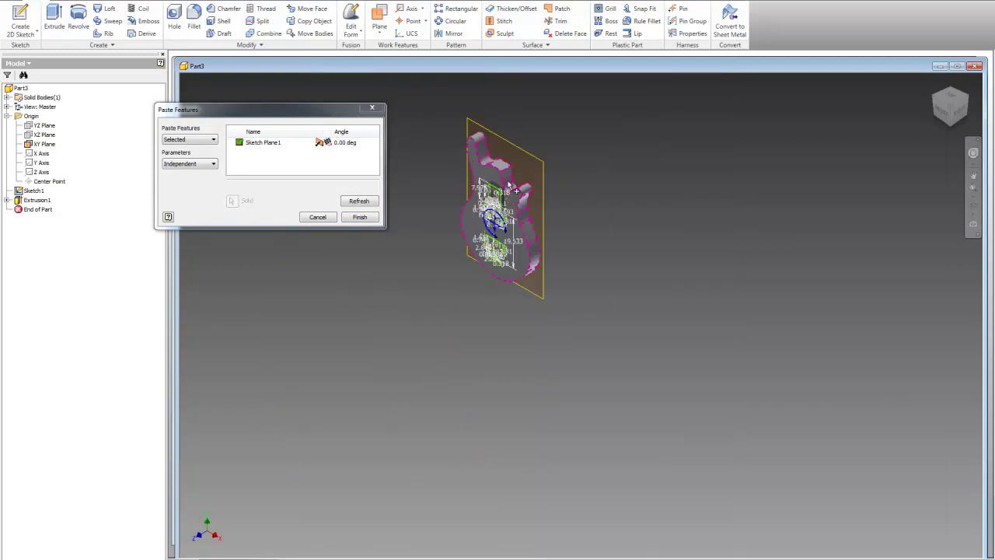
scroll(499, 199, "up", 5)
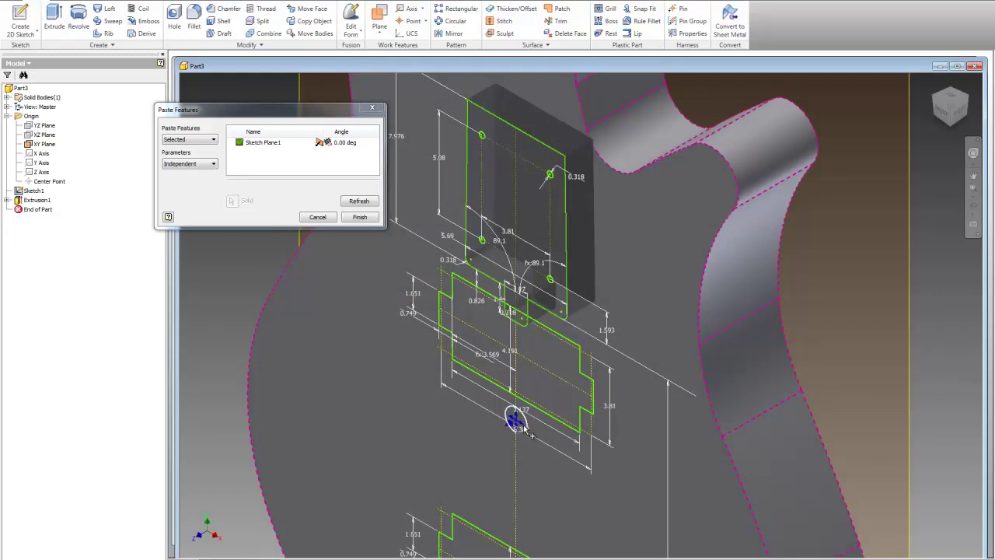
scroll(513, 420, "up", 5)
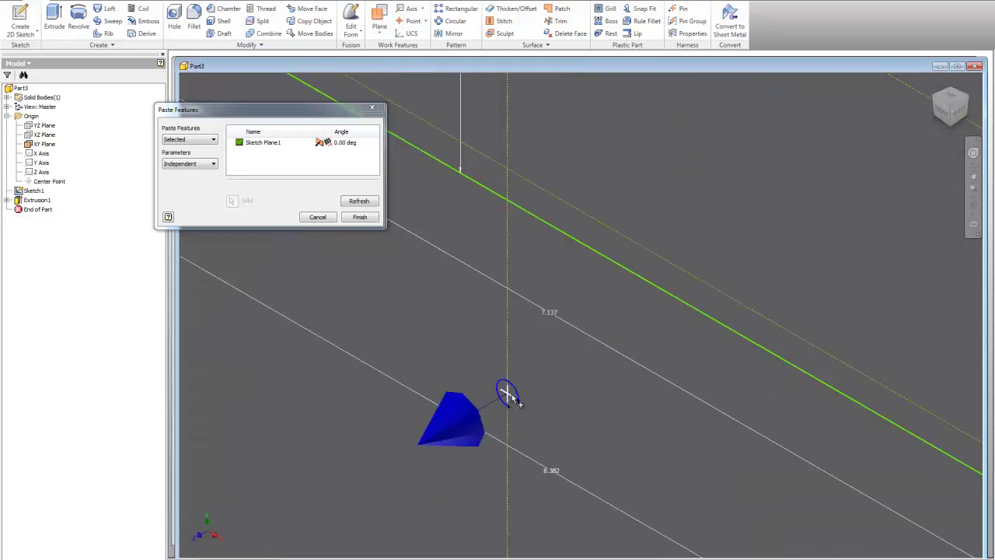
mouse_move(509, 395)
left_mouse_down()
mouse_move(506, 362)
mouse_move(473, 310)
mouse_move(484, 313)
left_mouse_up()
scroll(483, 314, "down", 6)
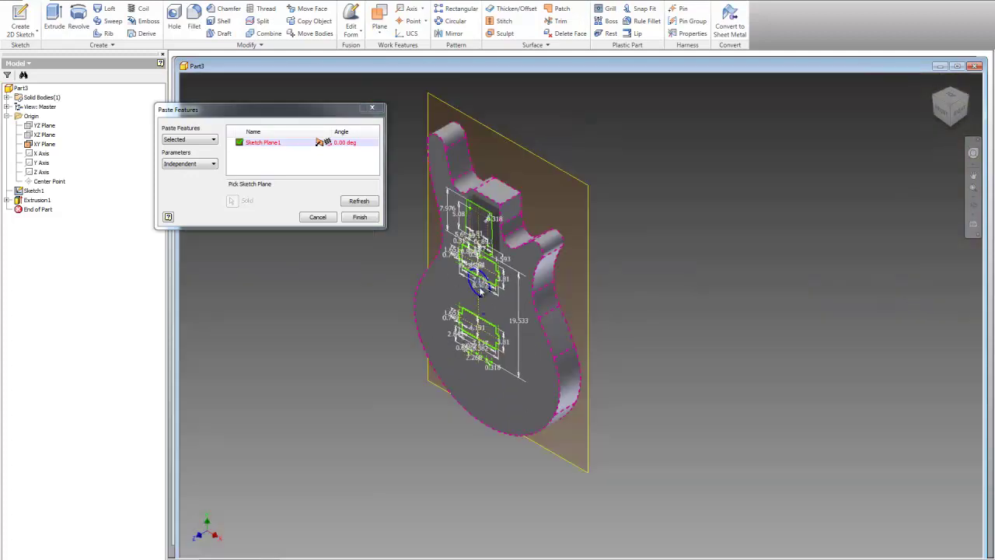
scroll(480, 282, "down", 5)
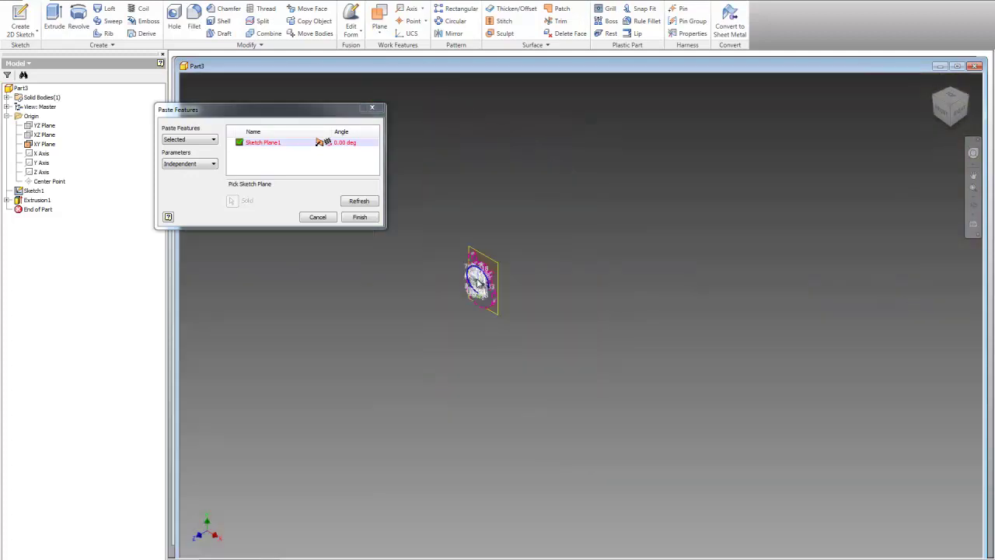
scroll(478, 281, "up", 6)
scroll(478, 282, "up", 5)
scroll(478, 283, "down", 4)
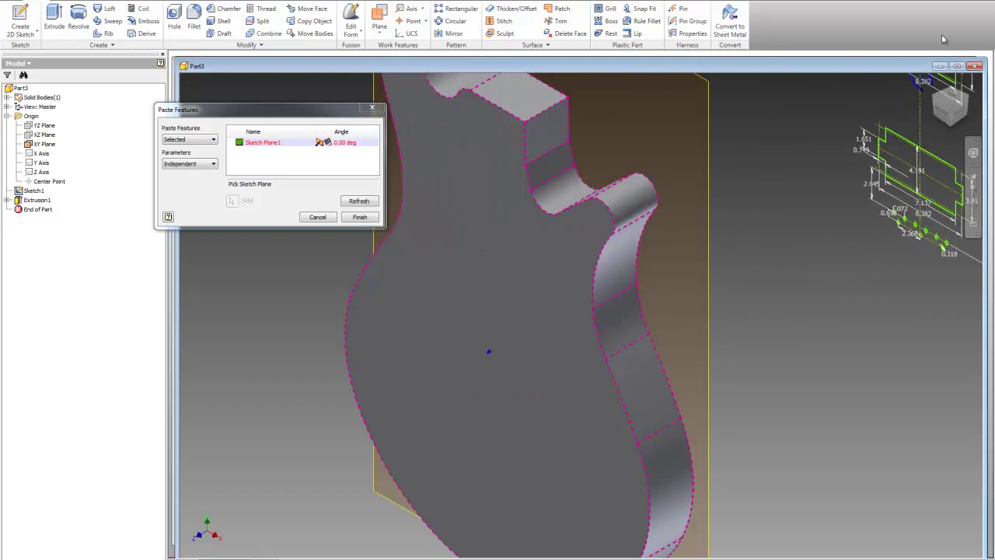
- View the guitar body from the front and try the Place Feature command on the pasted pocket preview
left_click(942, 113)
scroll(579, 300, "down", 5)
scroll(580, 295, "up", 12)
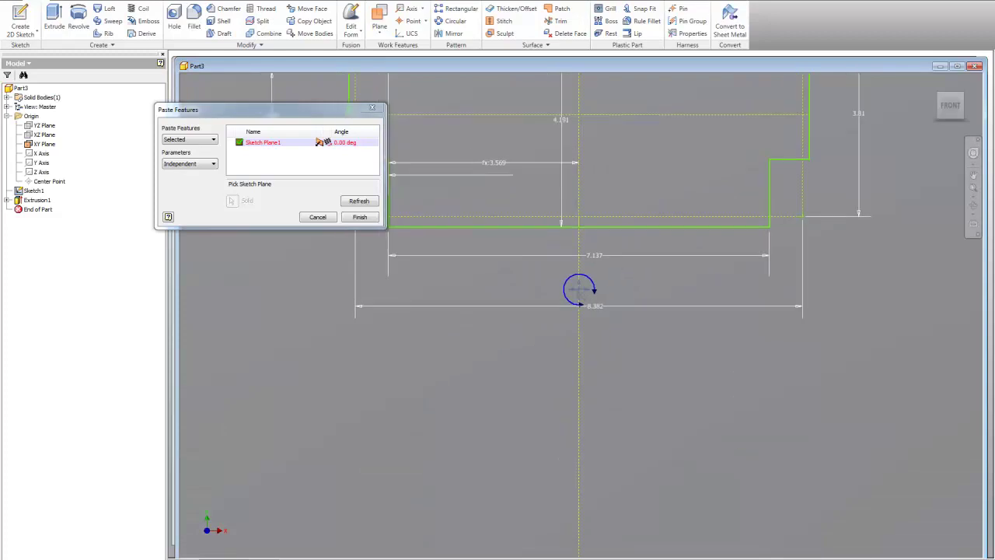
right_click(579, 294)
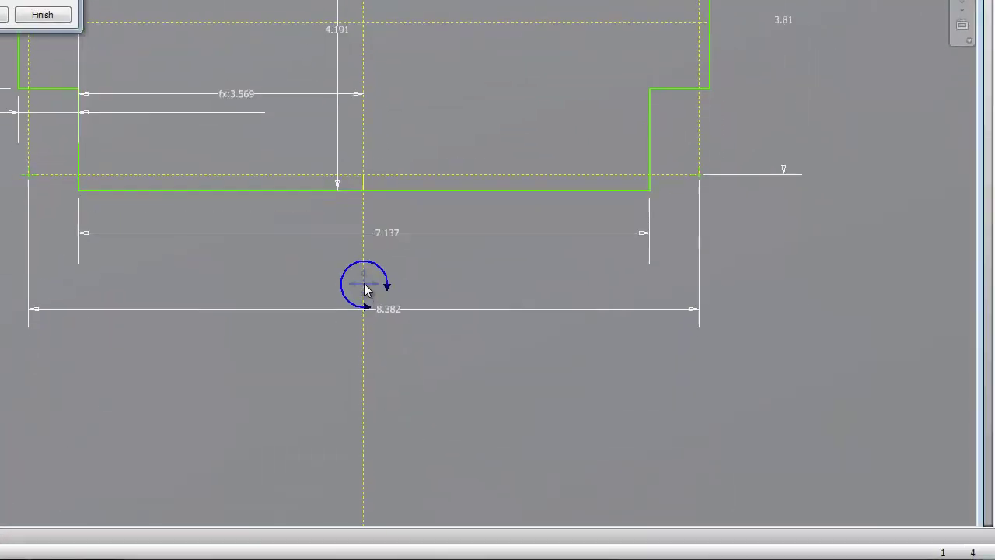
mouse_move(367, 289)
middle_mouse_down()
mouse_move(381, 449)
mouse_move(373, 516)
mouse_move(337, 466)
mouse_move(337, 392)
mouse_move(322, 505)
mouse_move(334, 498)
middle_mouse_up()
scroll(338, 455, "down", 3)
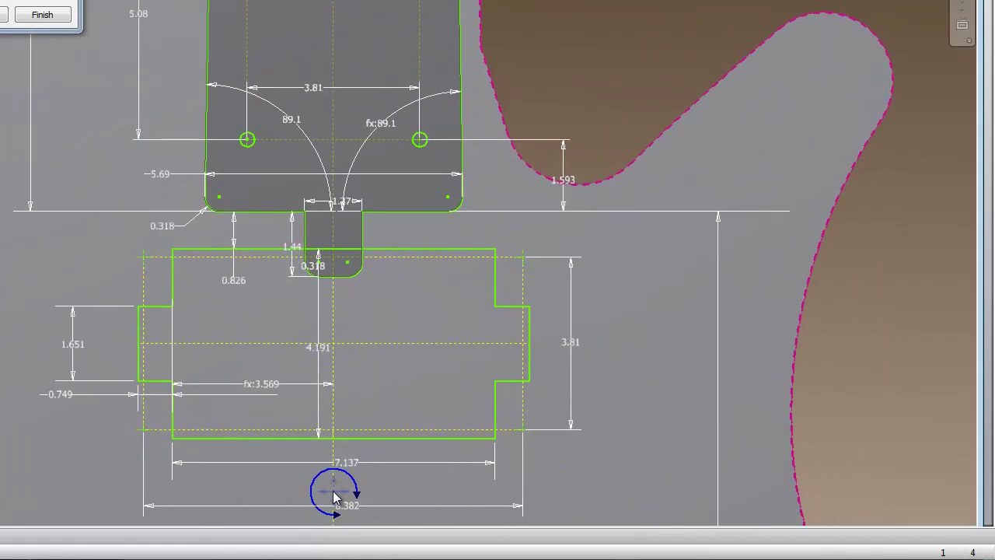
middle_click_drag(336, 497, 327, 489)
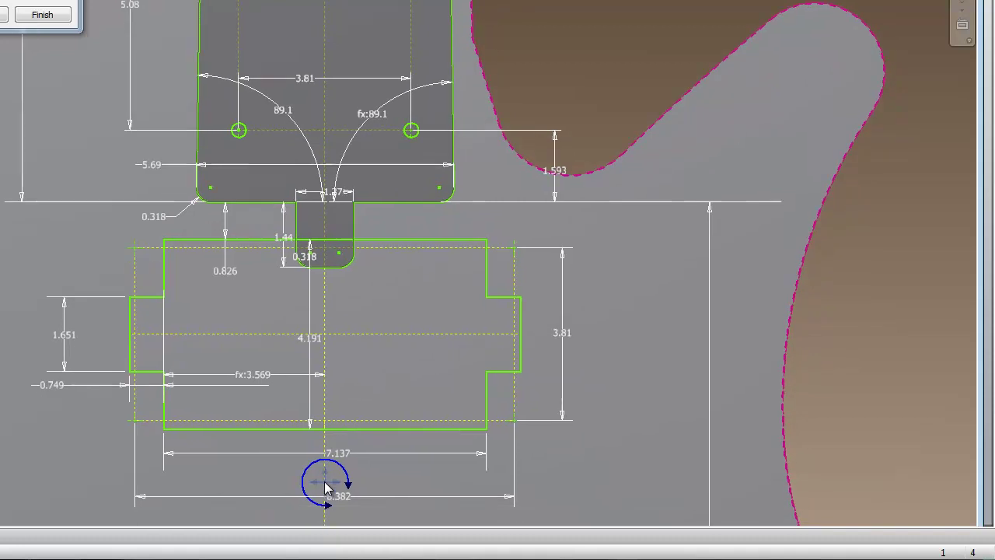
right_click(326, 488)
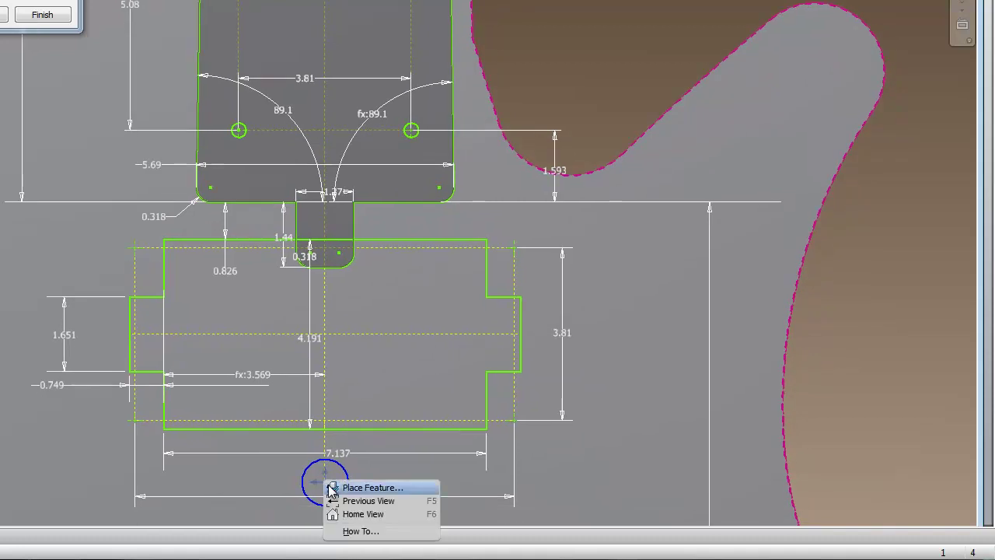
left_click(367, 488)
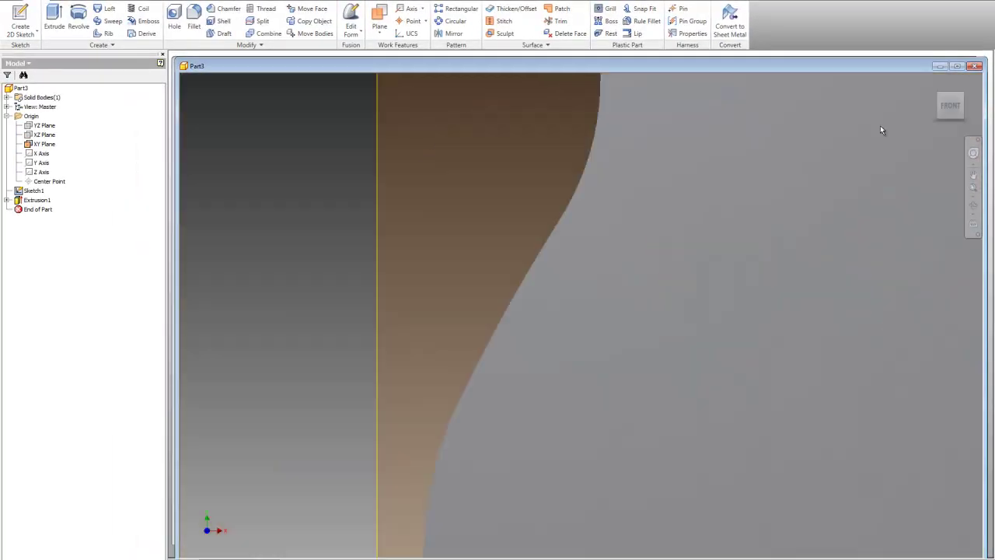
- Paste the copied pocket feature again and assign its sketch plane to the guitar body's front face
scroll(583, 353, "down", 3)
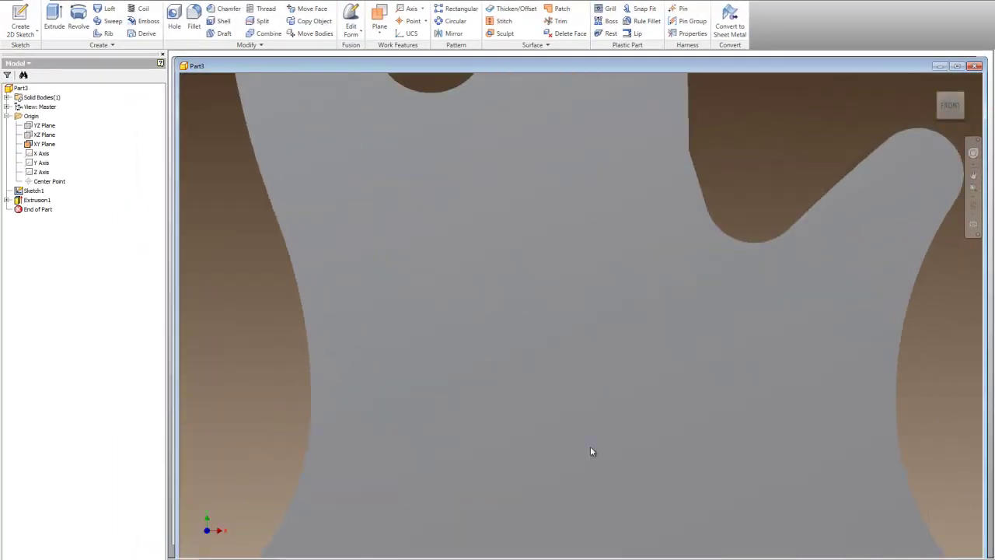
right_click(621, 453)
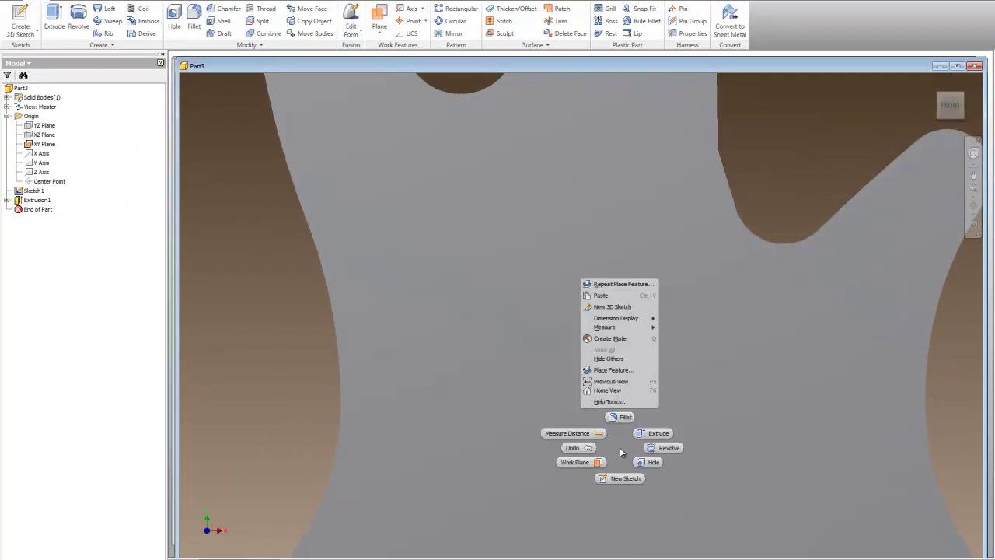
left_click(620, 448)
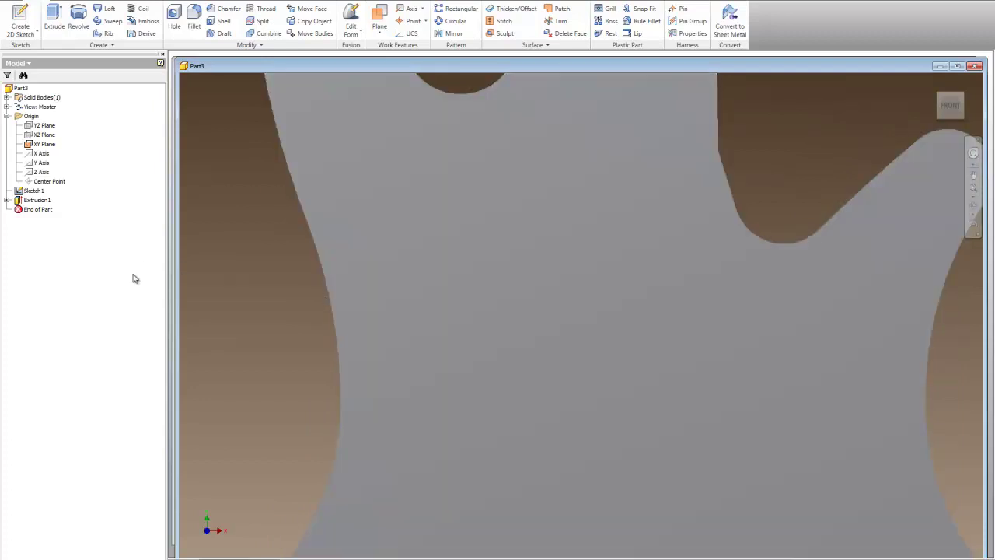
scroll(498, 282, "up", 2)
scroll(532, 282, "down", 5)
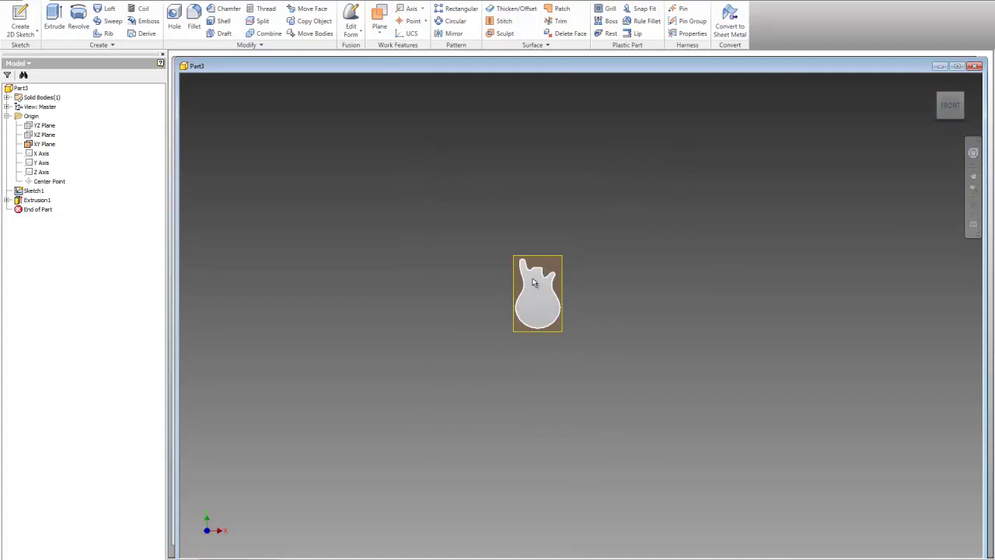
scroll(526, 282, "up", 4)
right_click(28, 227)
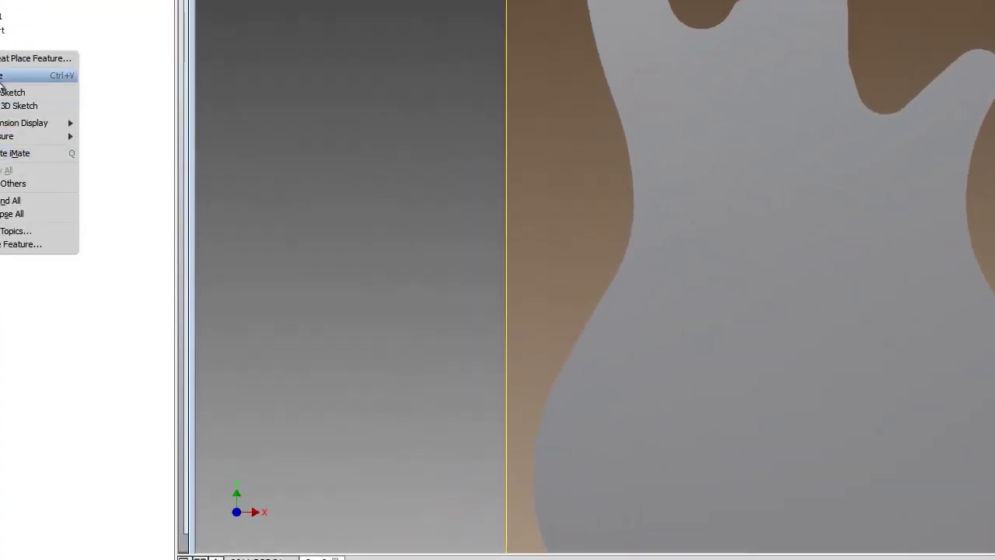
left_click(2, 78)
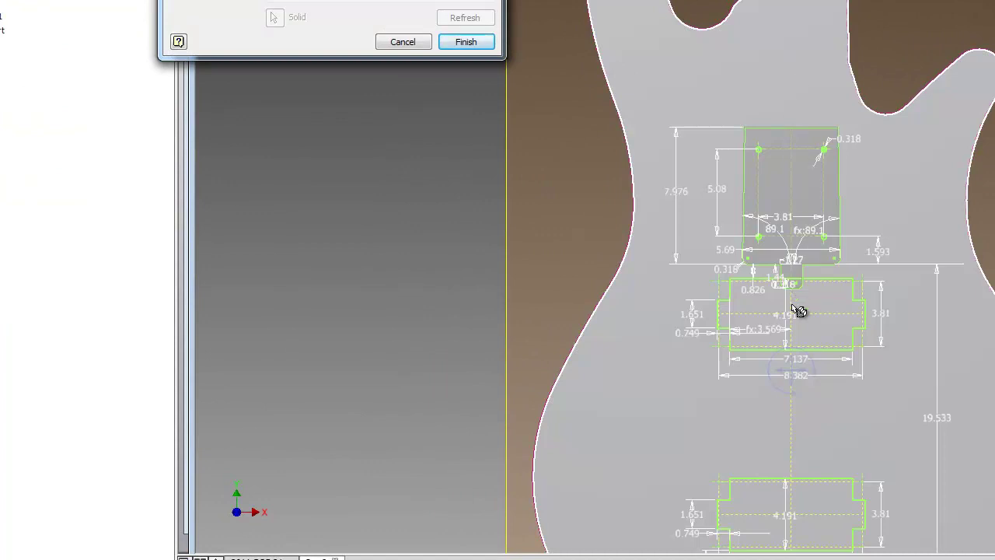
left_click(787, 52)
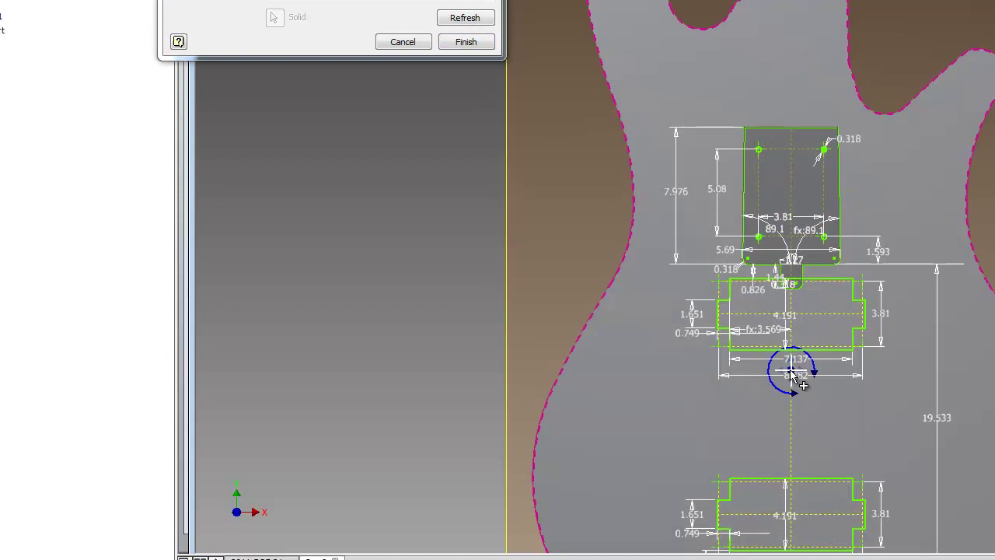
- Move the pasted pocket preview up with its move handle to align the pocket with the body's neck edge
mouse_move(793, 376)
left_mouse_down()
mouse_move(801, 238)
mouse_move(796, 247)
left_mouse_up()
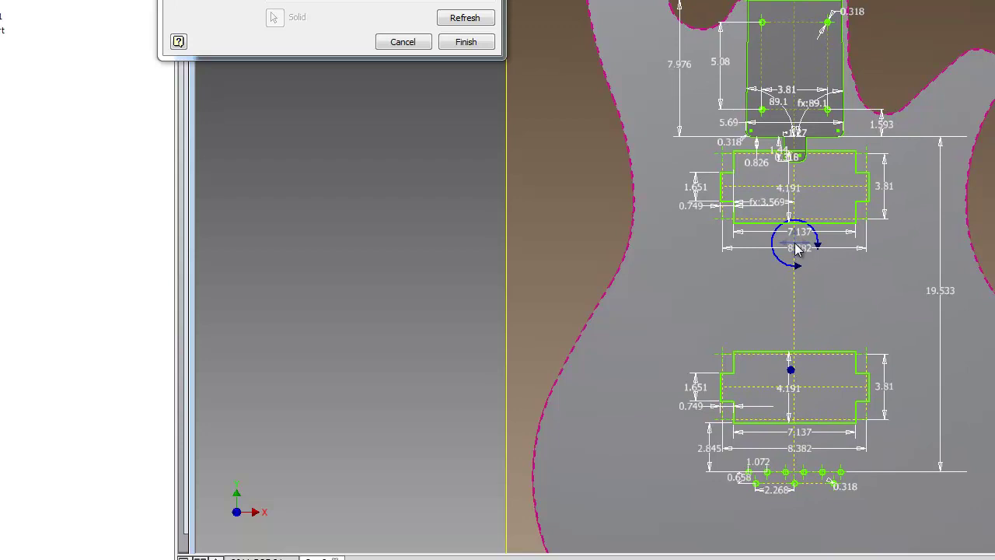
left_click_drag(797, 248, 795, 246)
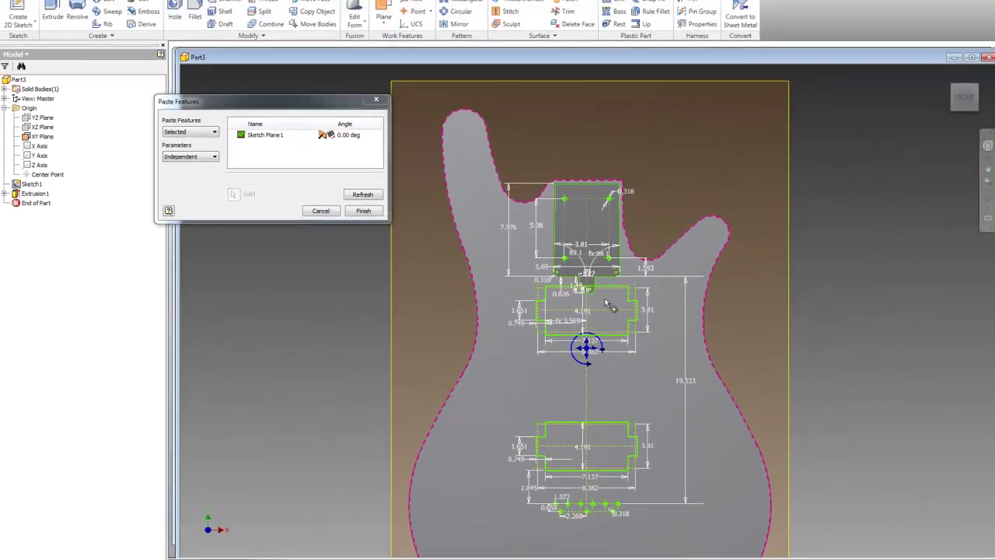
scroll(609, 306, "down", 8)
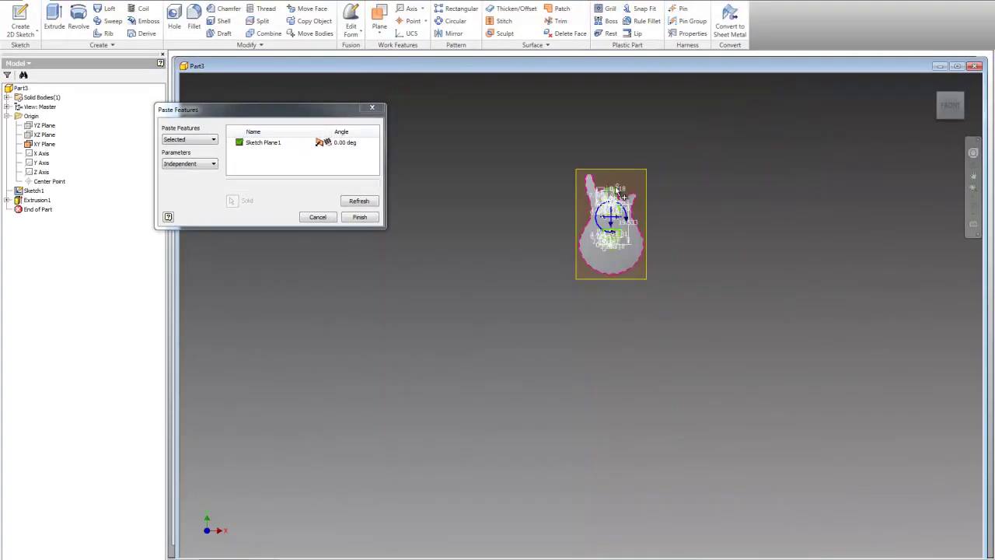
scroll(609, 306, "up", 10)
middle_click_drag(630, 195, 596, 257)
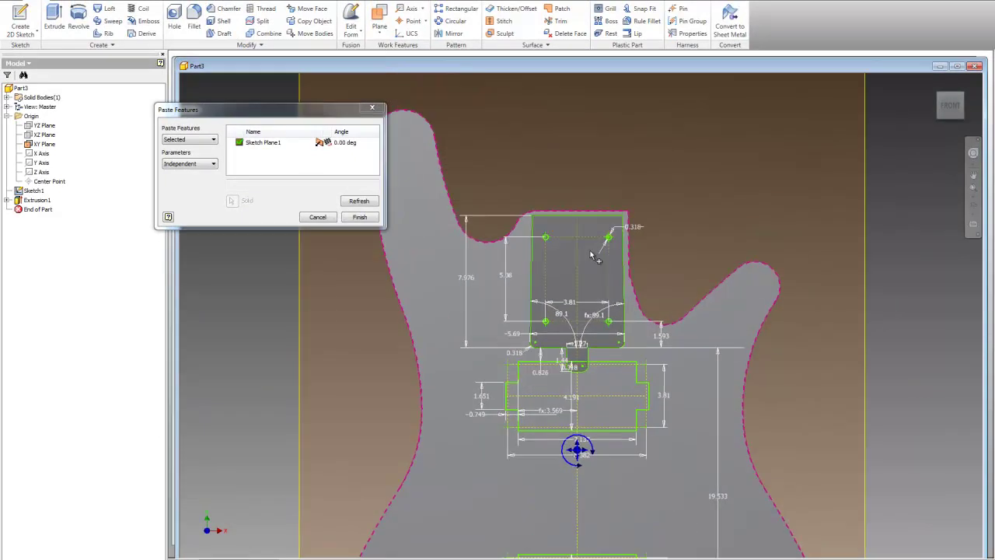
left_click_drag(579, 453, 583, 449)
- Try the Place Feature command on the pocket preview aligned with the neck edge, and close it
right_click(583, 449)
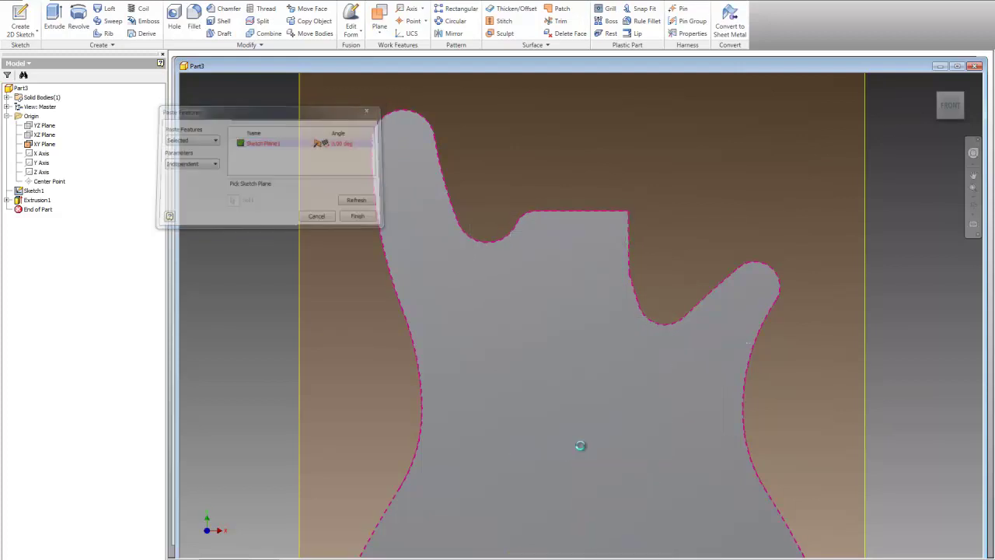
left_click(582, 450)
left_click(863, 550)
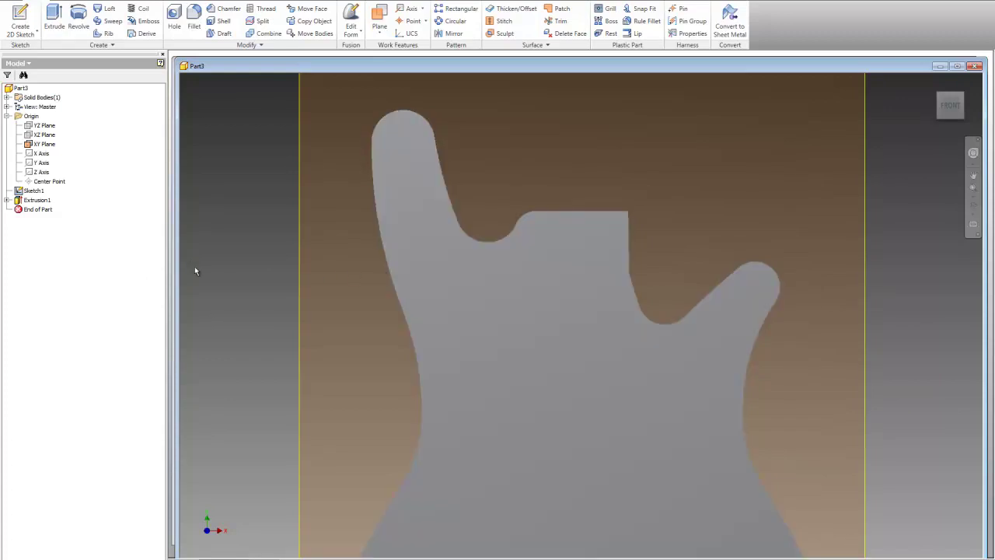
- Restart pasting the copied pocket feature and pick the guitar body's front face as its sketch plane
right_click(52, 238)
key("Escape")
right_click(44, 250)
left_click(49, 265)
left_click(615, 431)
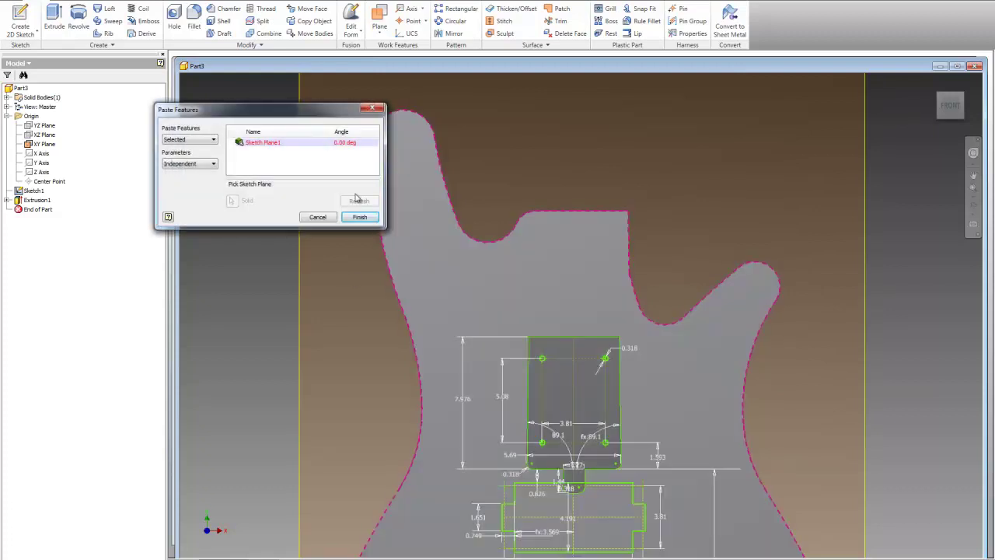
- Place the pasted pocket on the guitar body's front face, move it up to the neck edge, and finish the paste
left_click(567, 262)
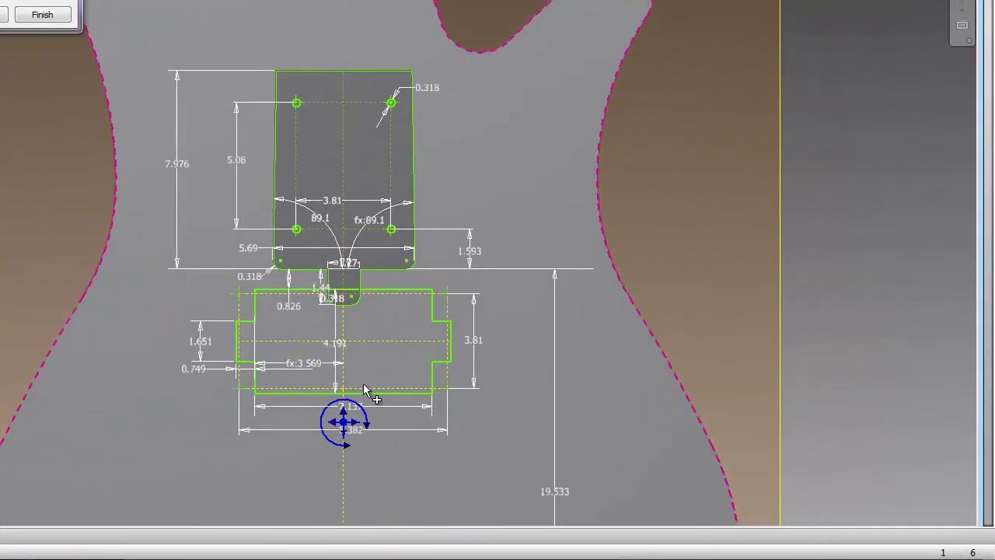
mouse_move(345, 423)
left_mouse_down()
mouse_move(363, 253)
mouse_move(354, 235)
mouse_move(352, 246)
left_mouse_up()
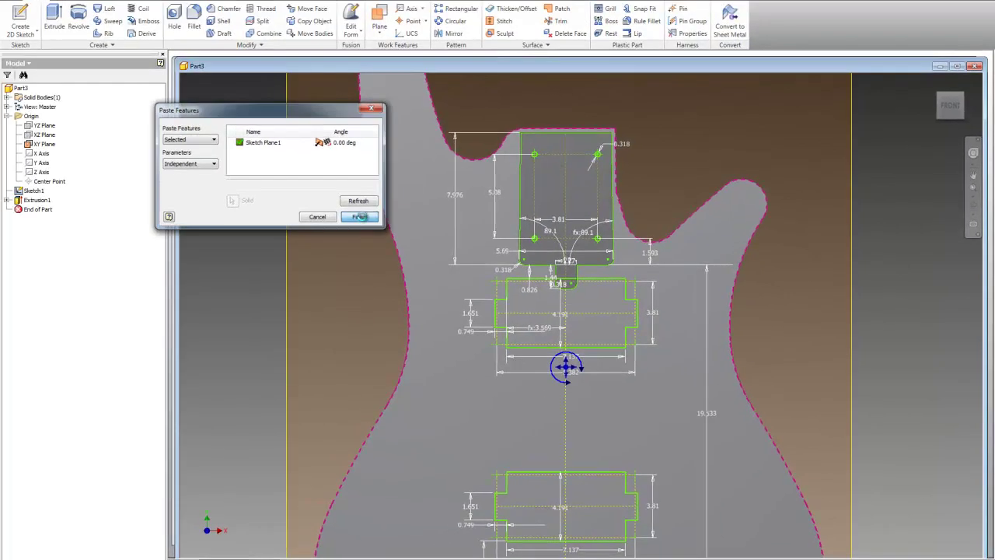
left_click(45, 16)
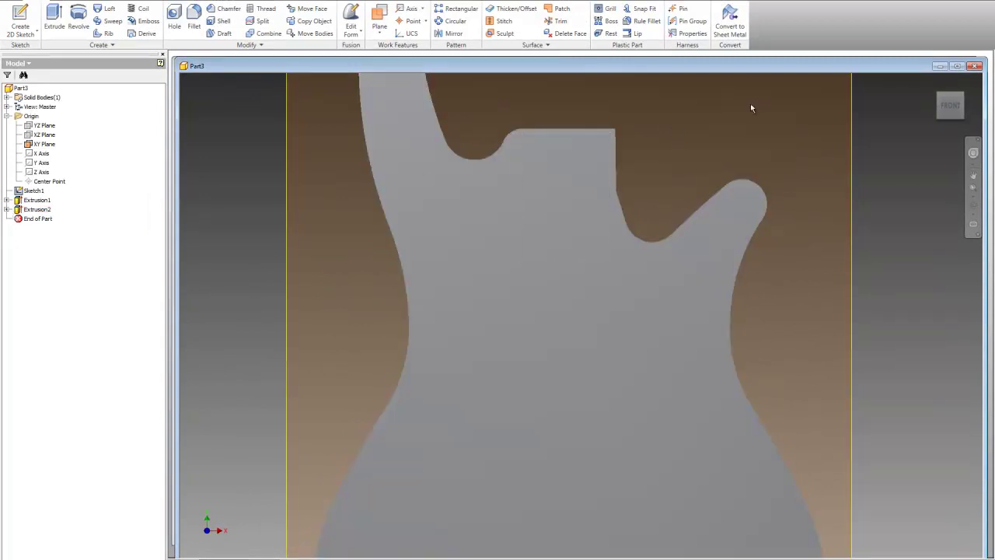
- Inspect the pasted neck pocket in the isometric home view and its underlying sketch from the front
mouse_move(936, 94)
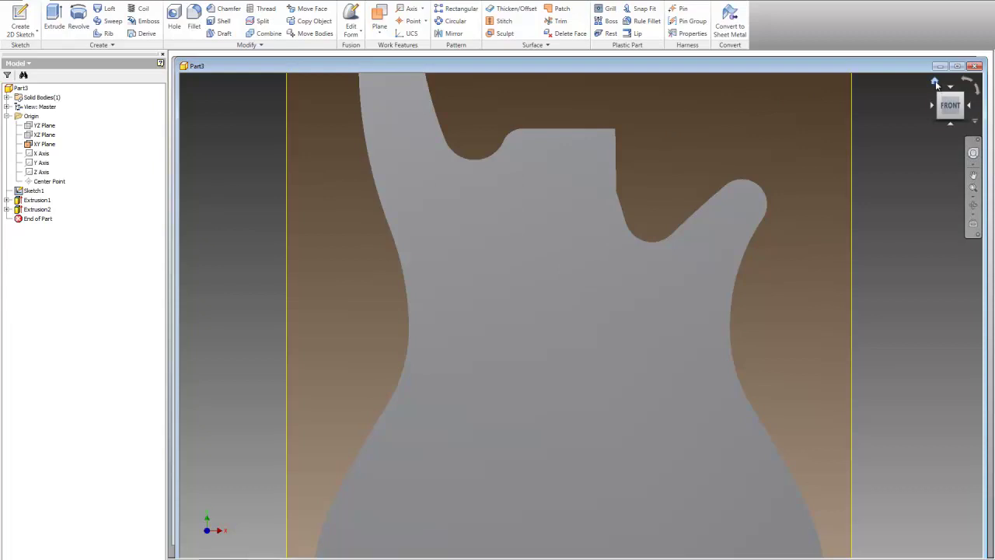
left_click(936, 84)
scroll(584, 235, "down", 5)
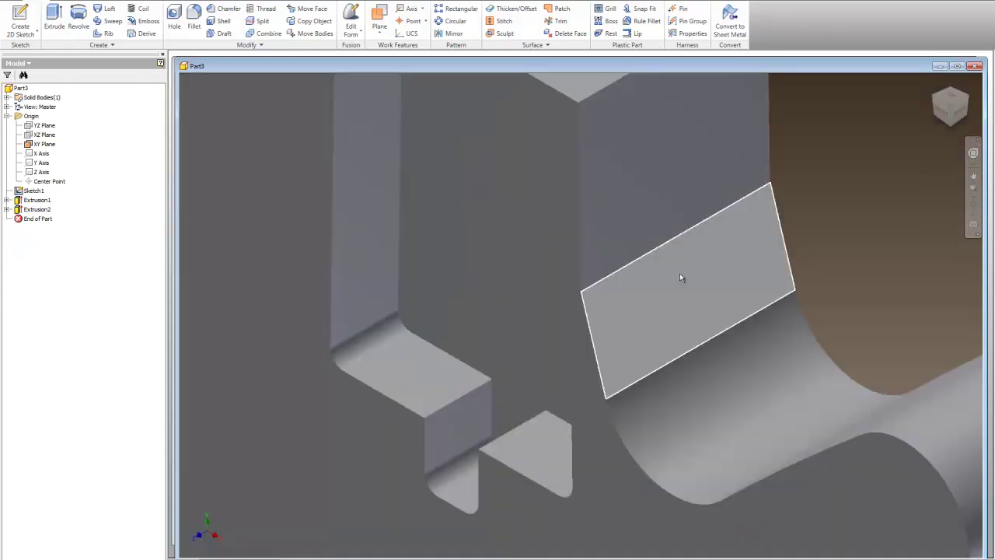
left_click(7, 209)
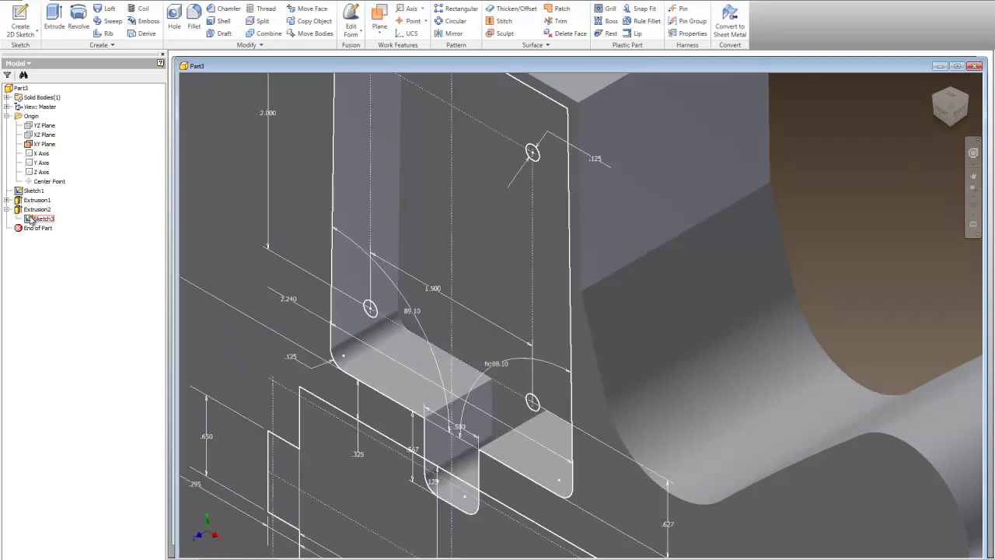
left_click(33, 219)
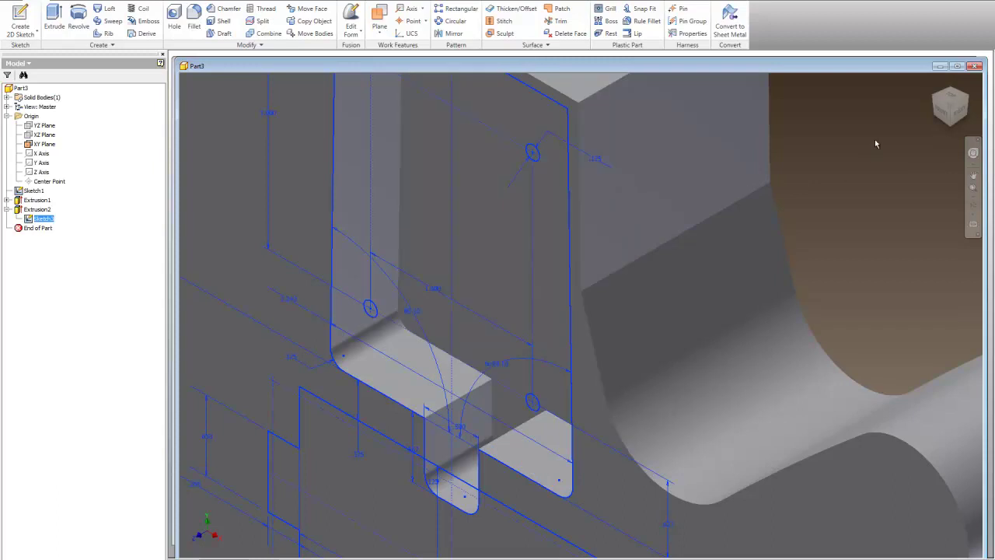
left_click(943, 112)
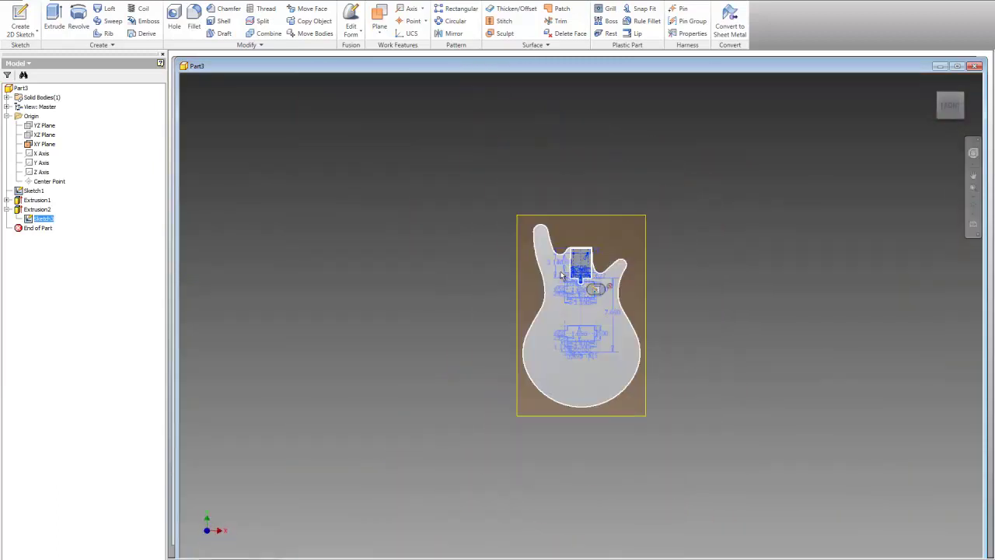
scroll(583, 273, "up", 4)
scroll(583, 272, "down", 5)
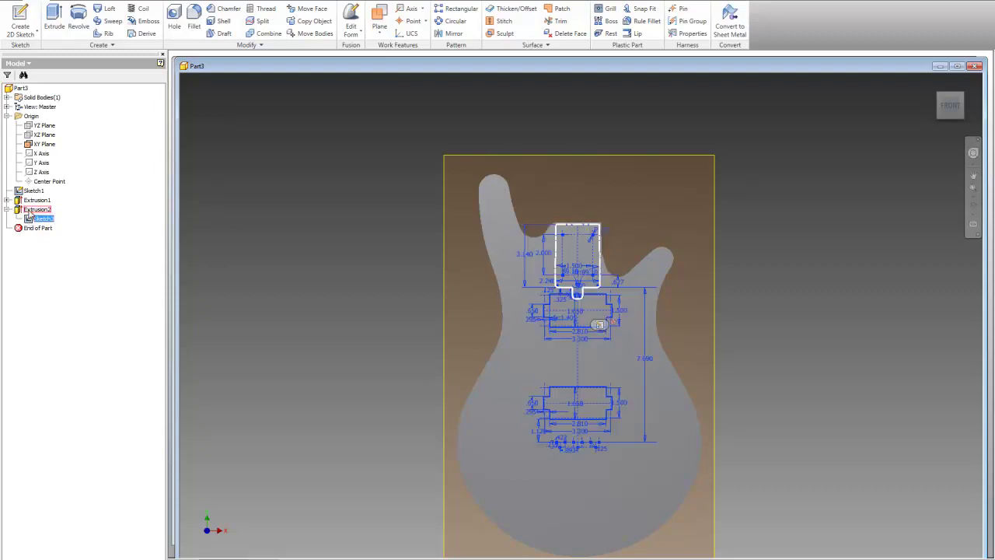
- Delete the pasted pocket extrusion while keeping its consumed sketch
right_click(30, 211)
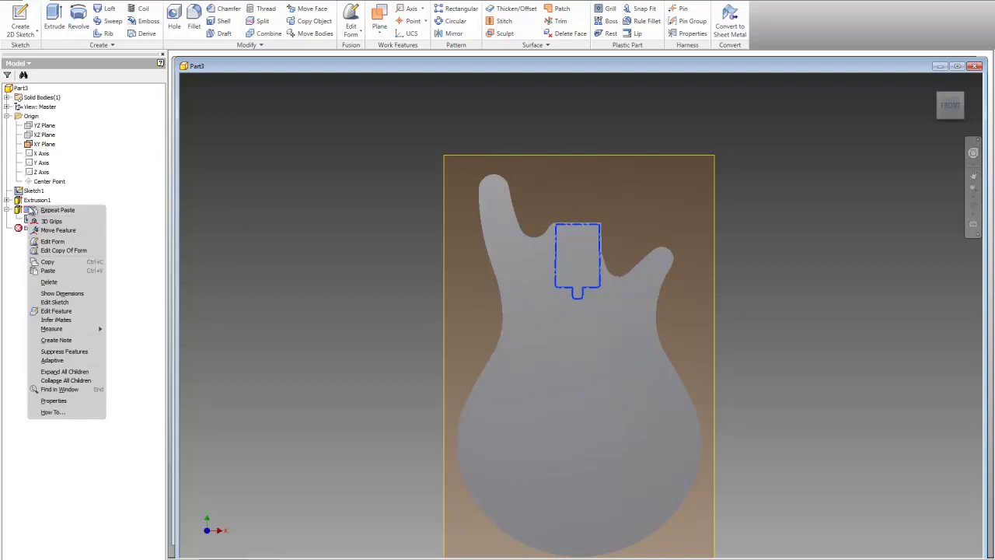
left_click(53, 283)
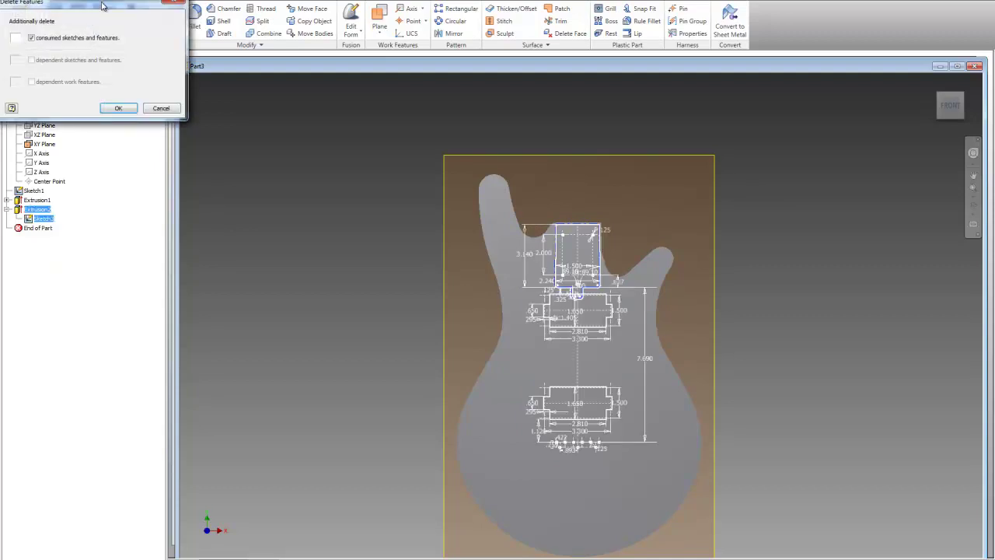
left_click_drag(102, 7, 329, 187)
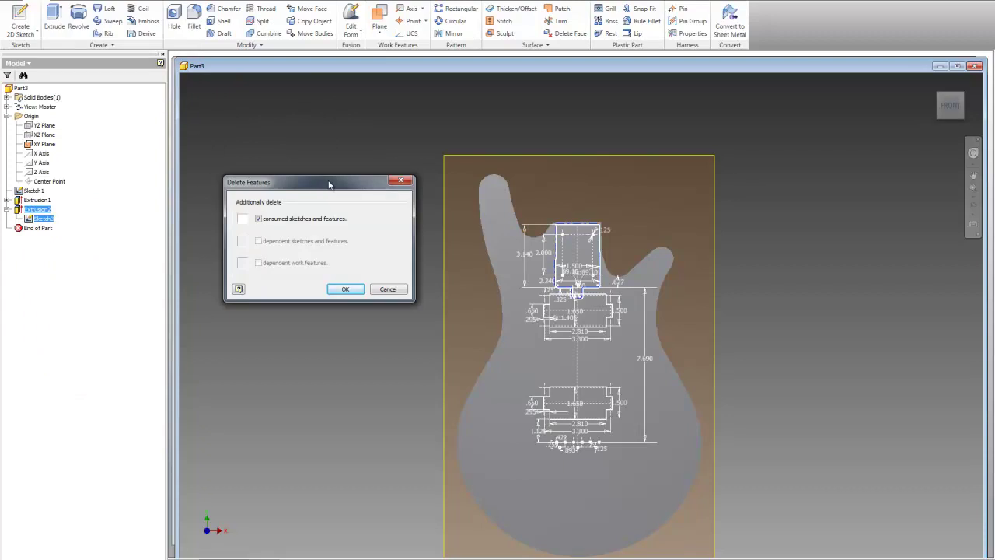
left_click(258, 219)
left_click(347, 289)
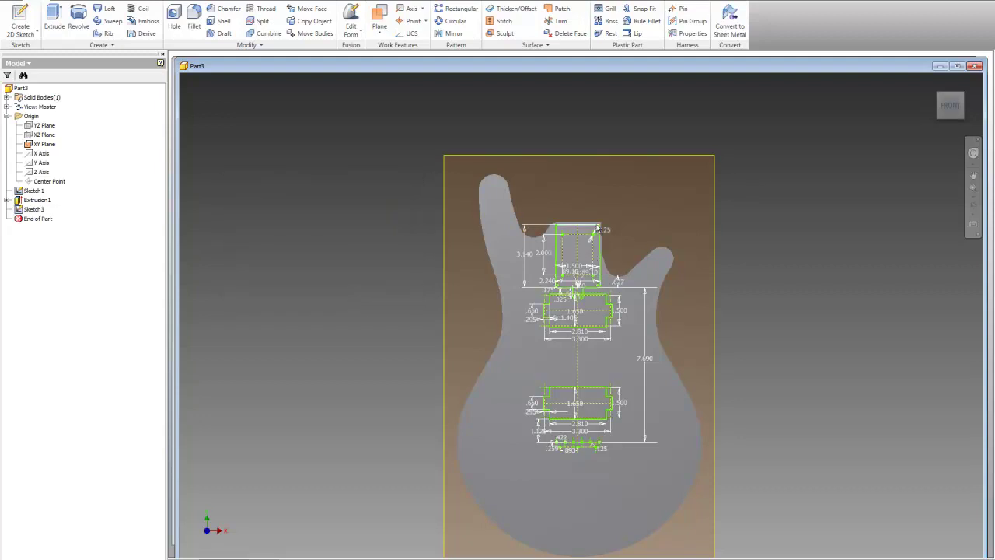
- Open the pasted pocket sketch for editing and project the body's upper neck edge and adjoining straight side edge into it
scroll(595, 230, "down", 5)
scroll(594, 230, "up", 10)
scroll(595, 229, "down", 4)
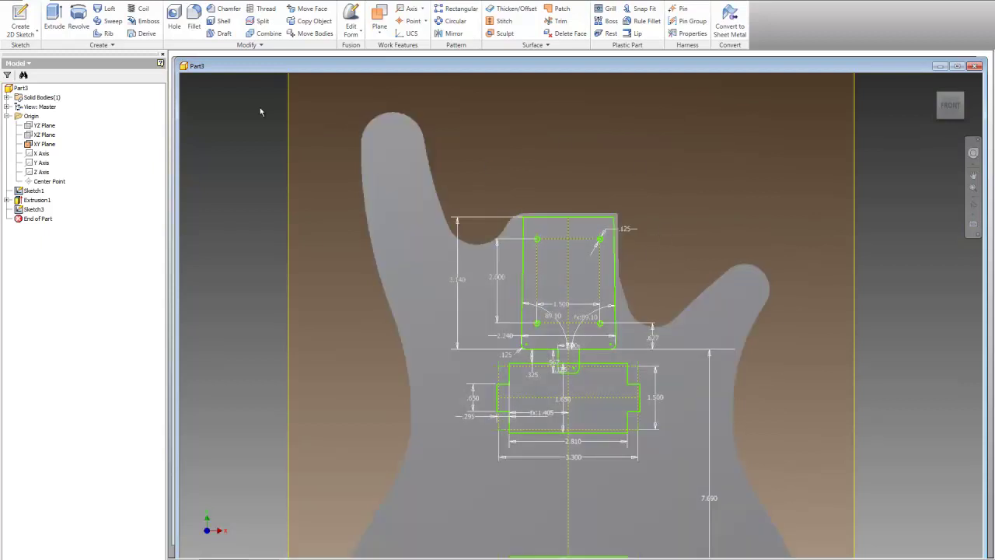
double_click(17, 211)
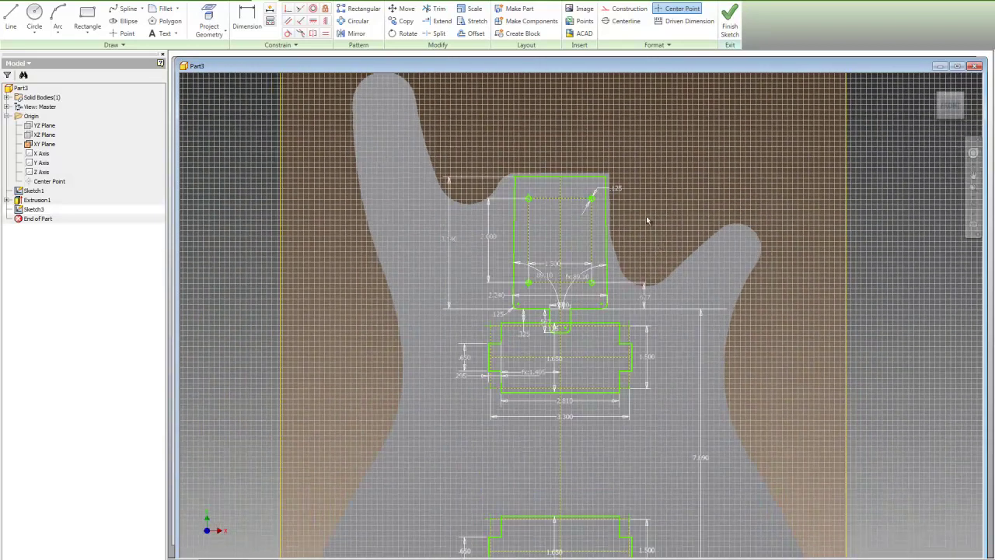
scroll(629, 189, "down", 5)
scroll(620, 184, "up", 6)
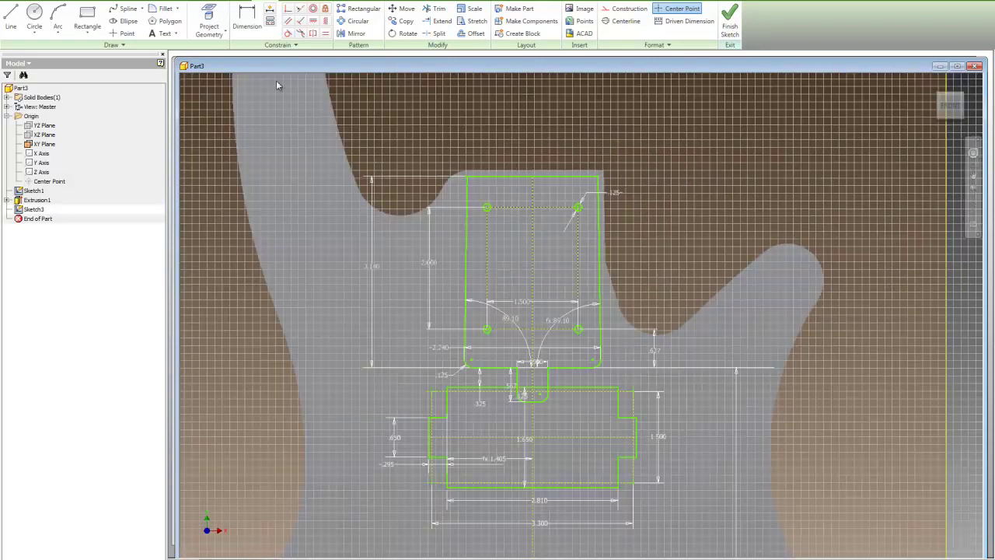
left_click(532, 170)
left_click(604, 210)
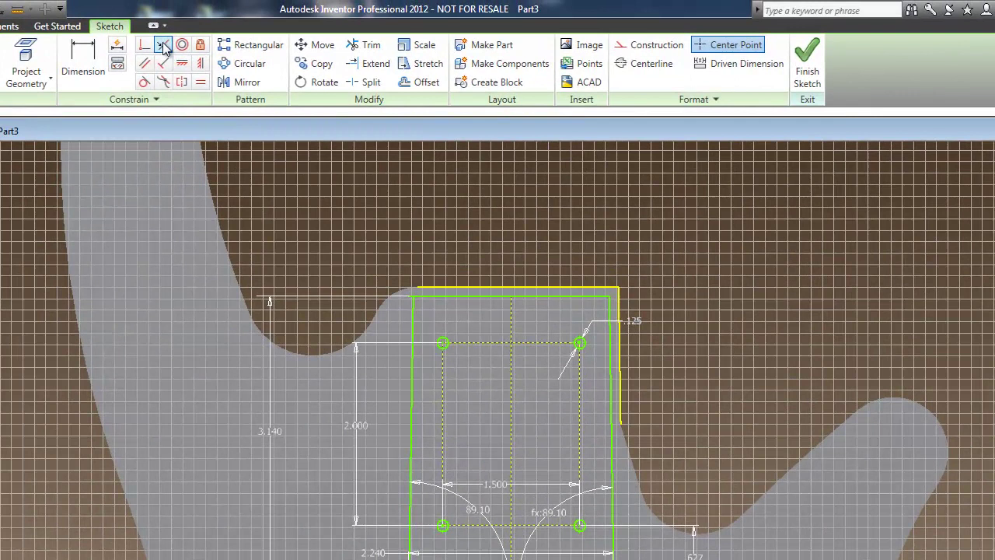
- Make the pocket's upper line collinear with the projected neck edge, and try the same constraint on the adjacent side line
left_click(170, 44)
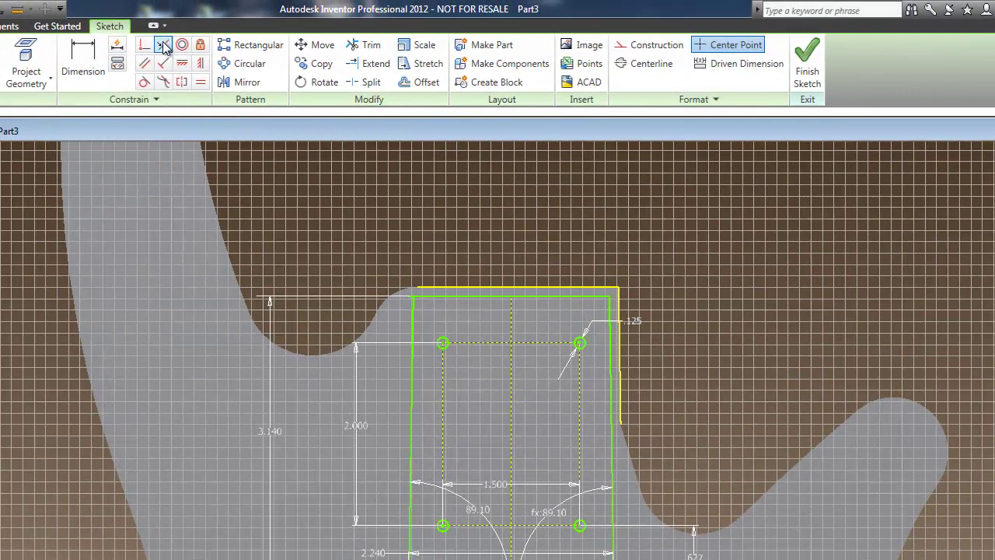
left_click(545, 296)
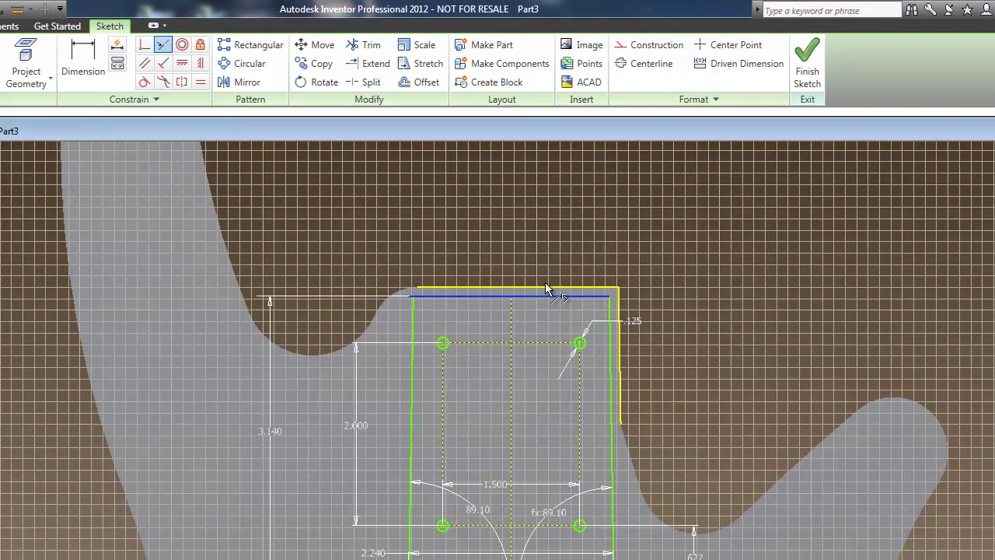
left_click(546, 290)
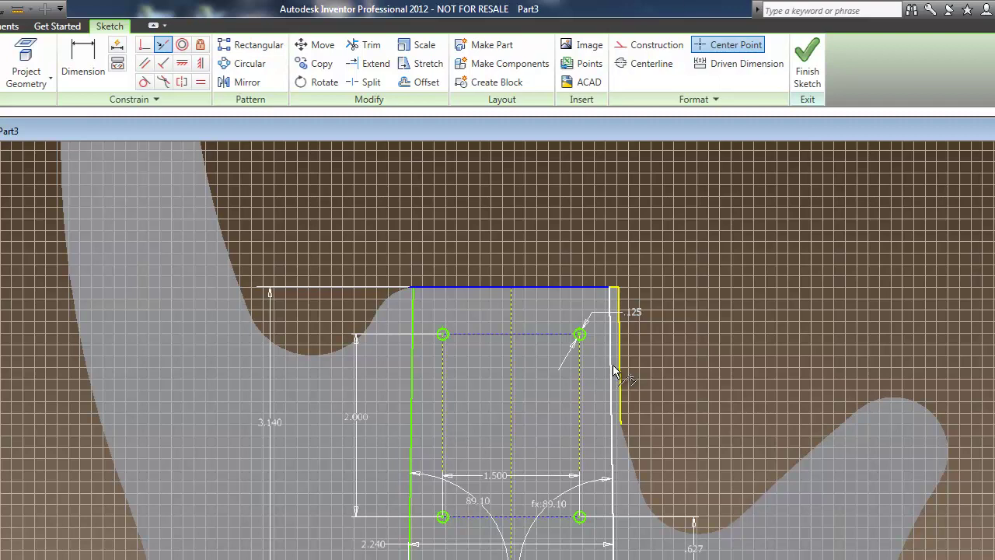
left_click(611, 371)
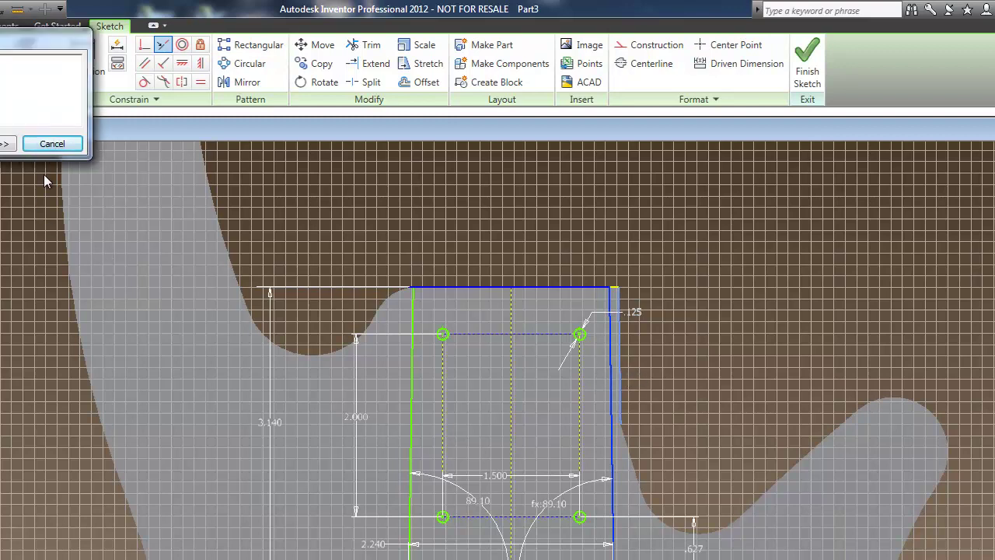
left_click(51, 145)
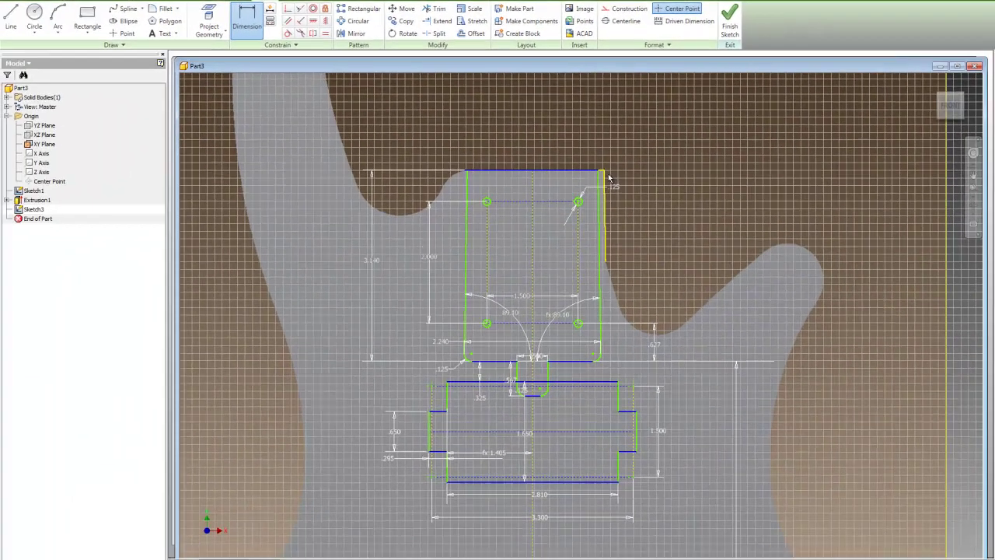
- Dimension the distance between the pocket's upper corner and the projected neck corner as 0, and finish the sketch
scroll(627, 294, "down", 5)
scroll(627, 294, "up", 10)
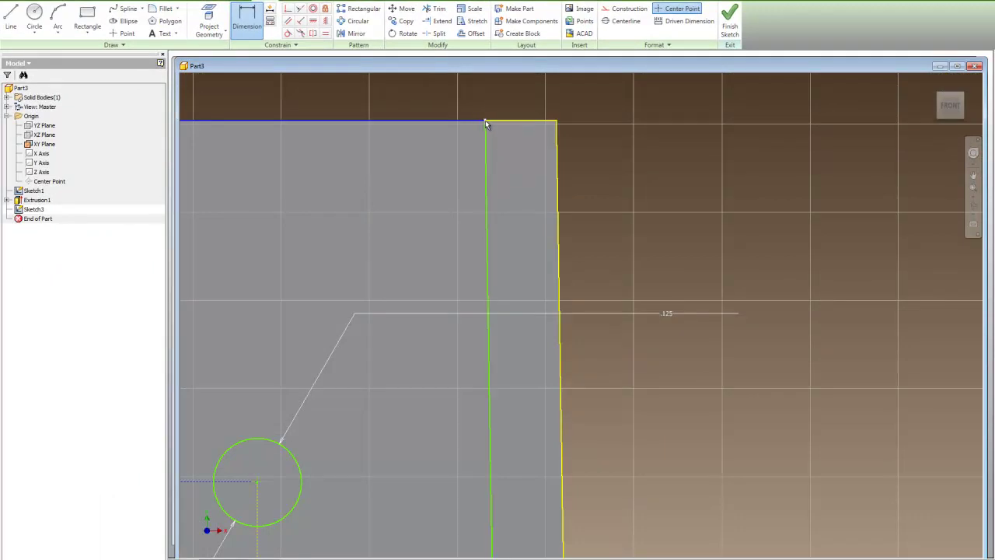
left_click(556, 122)
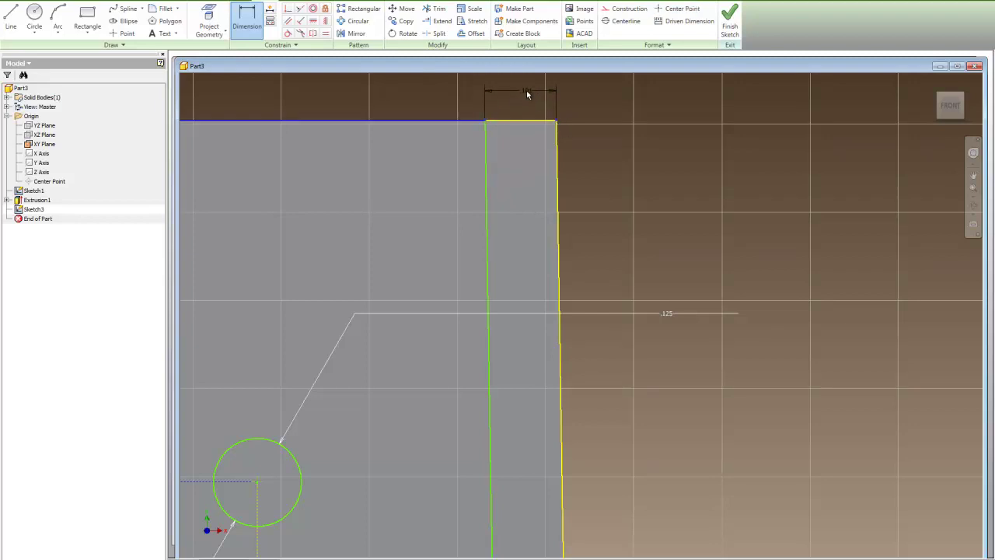
left_click(526, 92)
double_click(527, 92)
type("0")
key("Return")
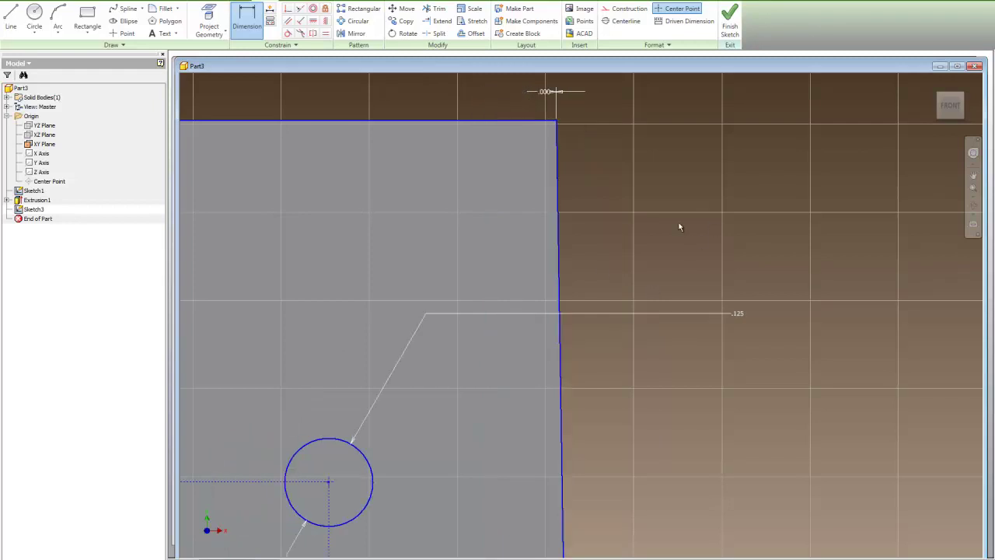
scroll(630, 182, "down", 3)
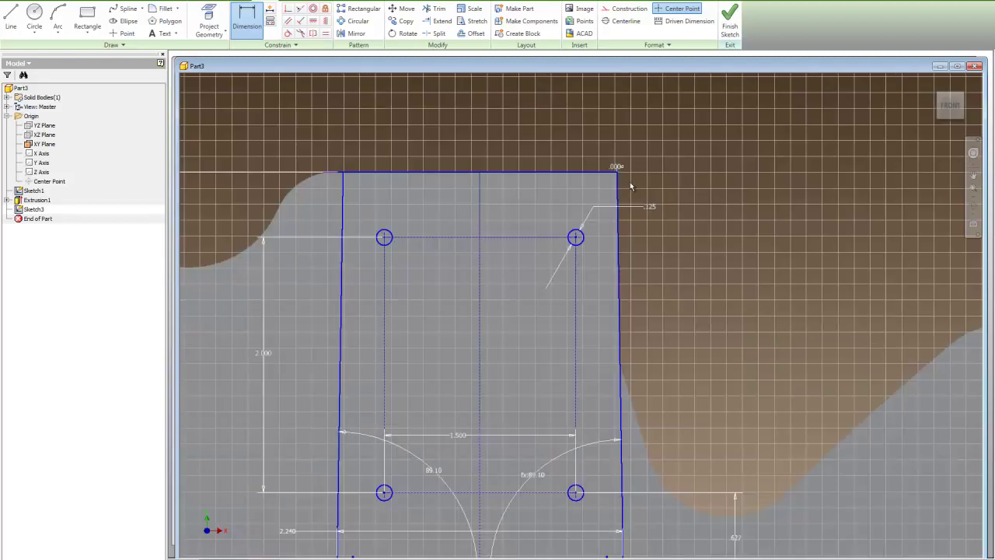
scroll(629, 186, "down", 5)
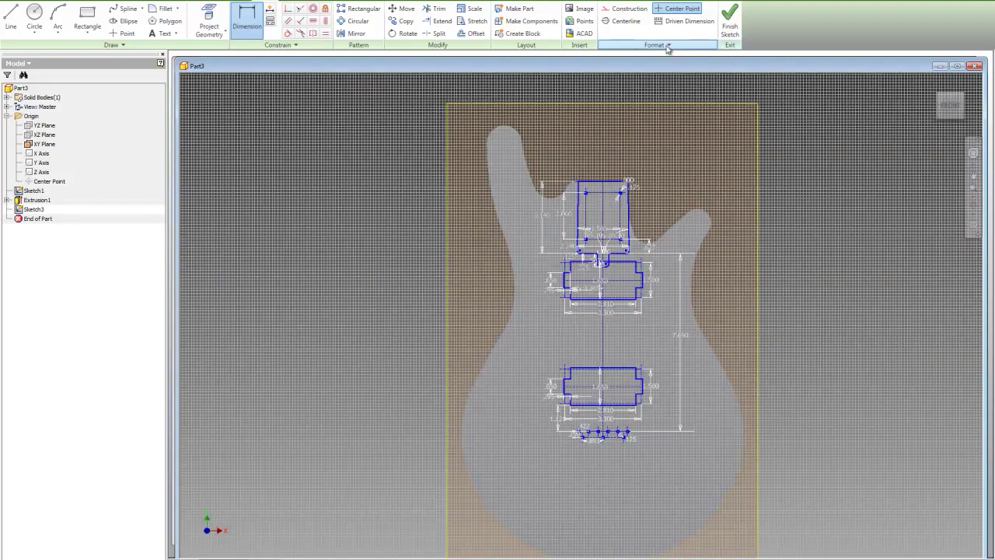
left_click(729, 19)
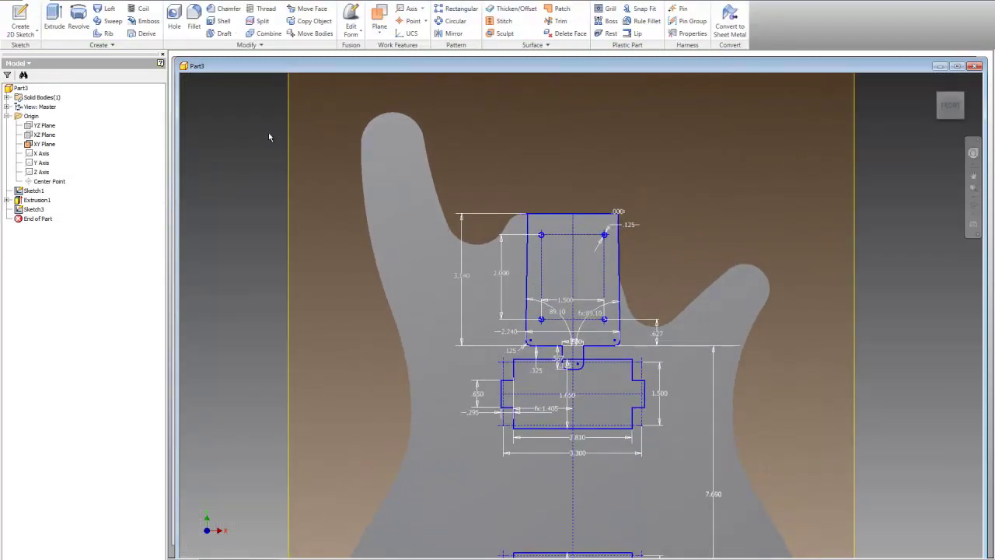
- Try to extrude the neck pocket profile, including the small channel below it, as a 0.70 in cut
left_click(54, 20)
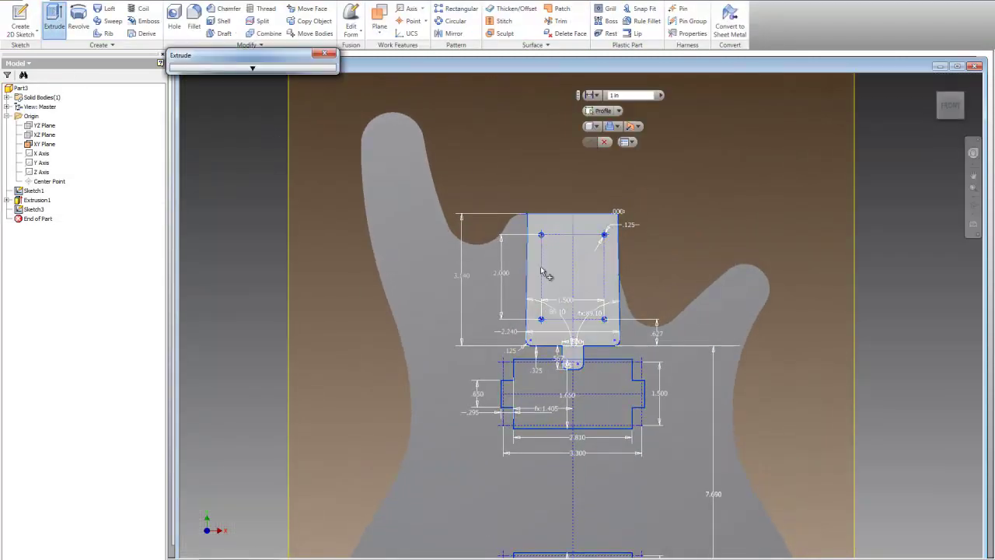
left_click(574, 265)
scroll(570, 254, "up", 5)
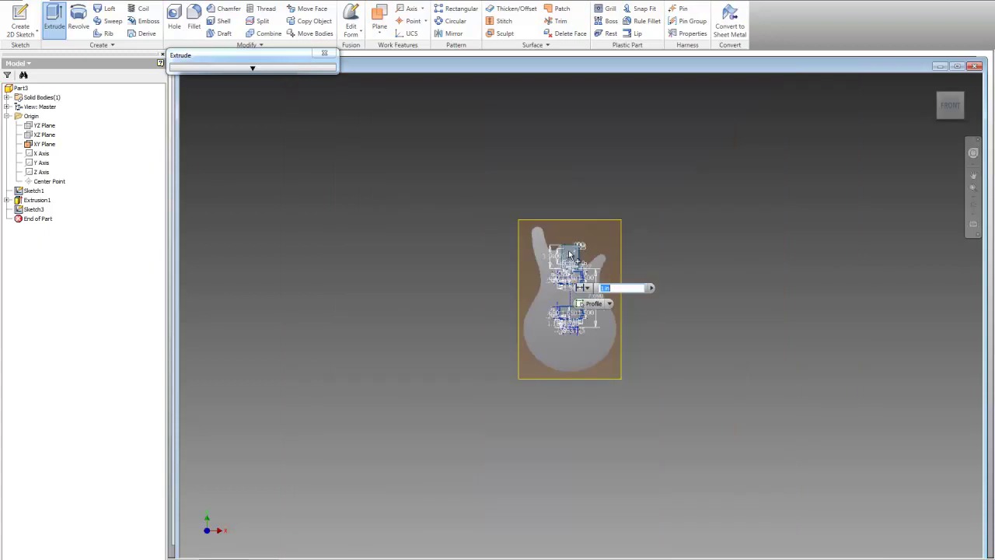
scroll(570, 254, "down", 5)
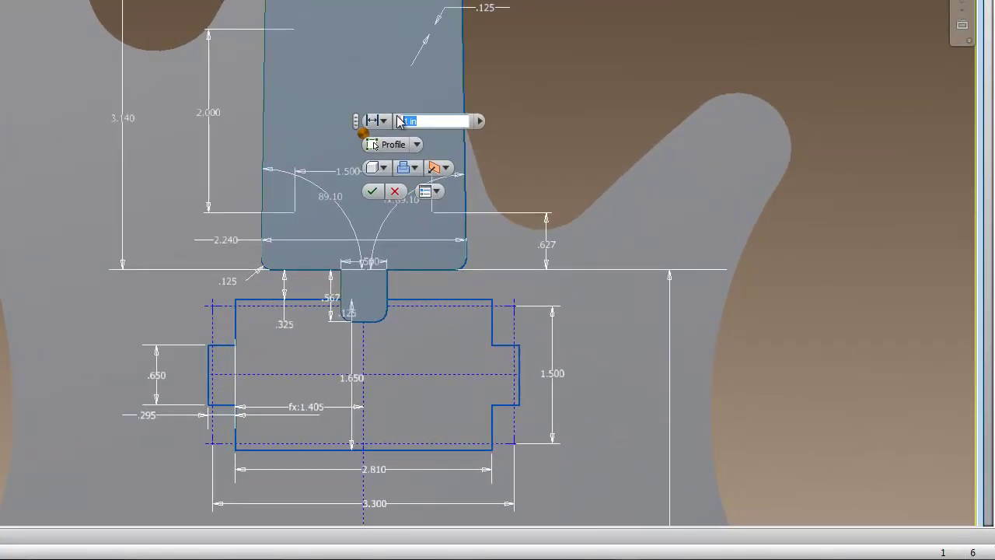
type(".70")
left_click(412, 167)
left_click(435, 207)
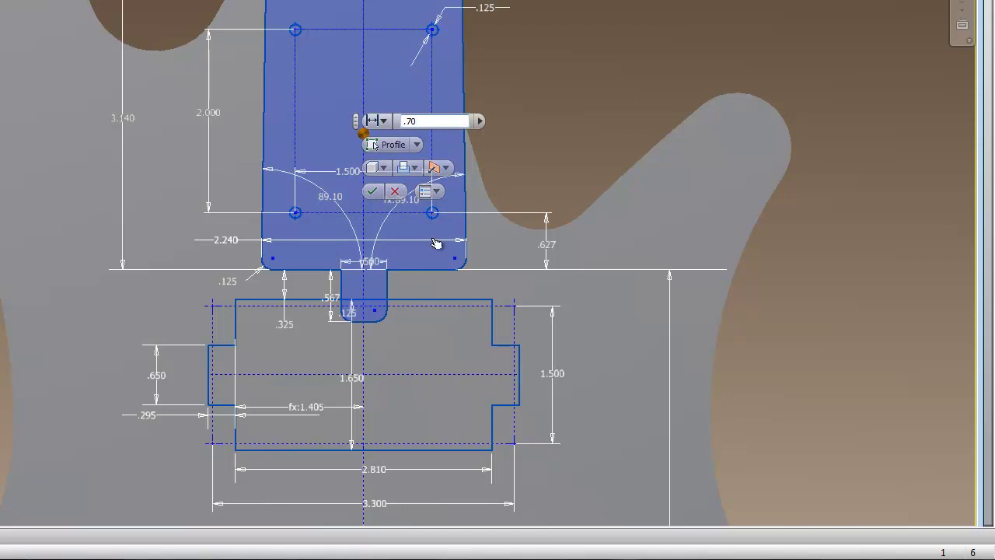
left_click(373, 191)
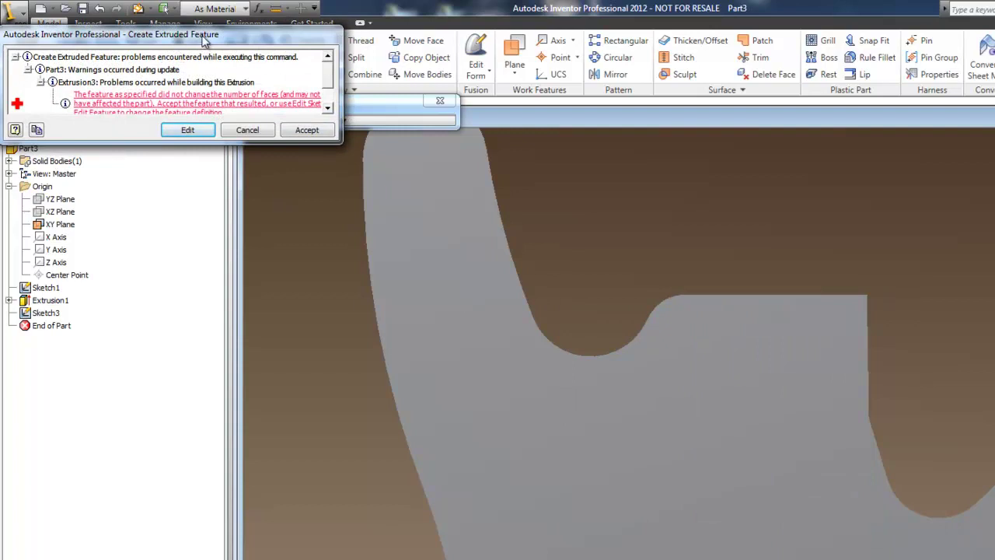
- Return to editing the neck pocket extrusion, reverse the cut into the body with Direction 2, and complete it
left_click_drag(206, 37, 855, 244)
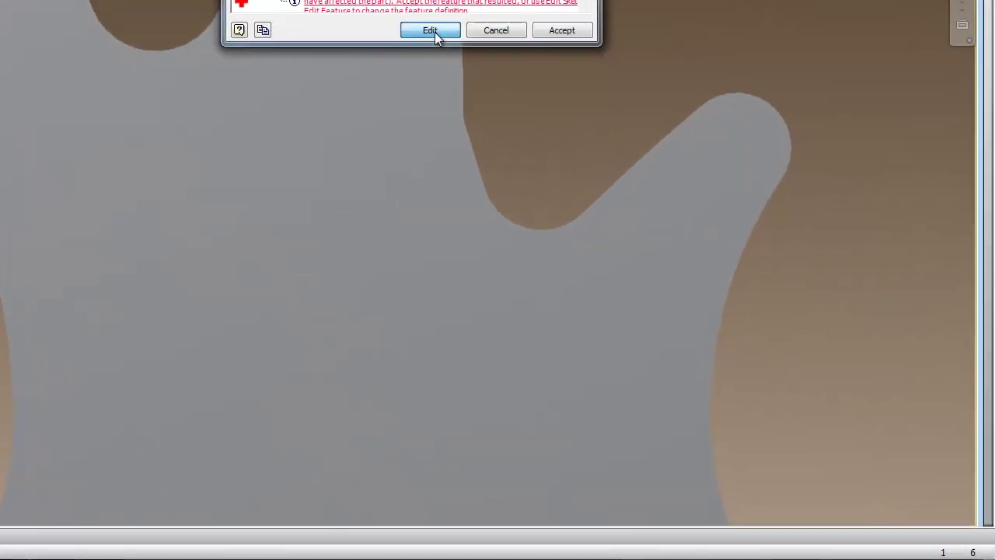
left_click(839, 338)
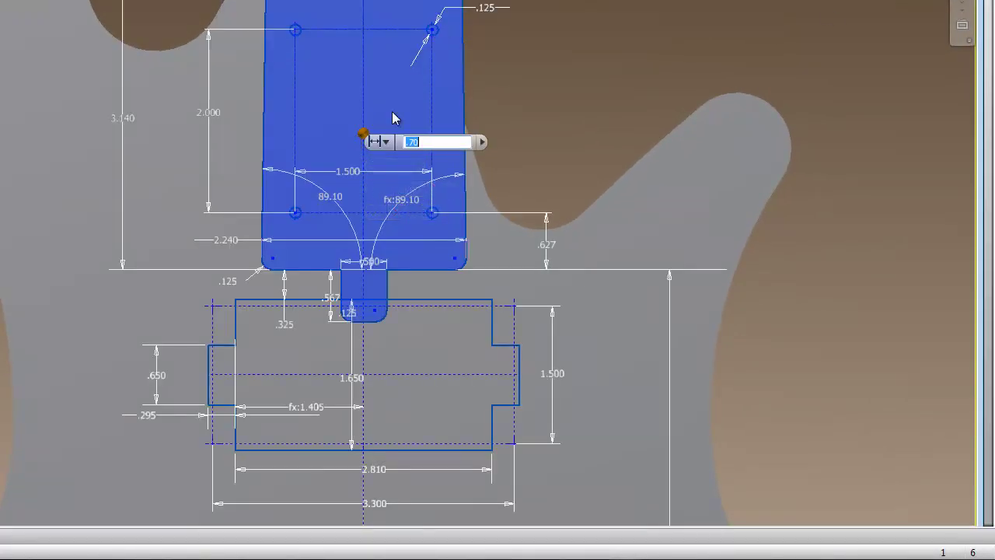
key("F6")
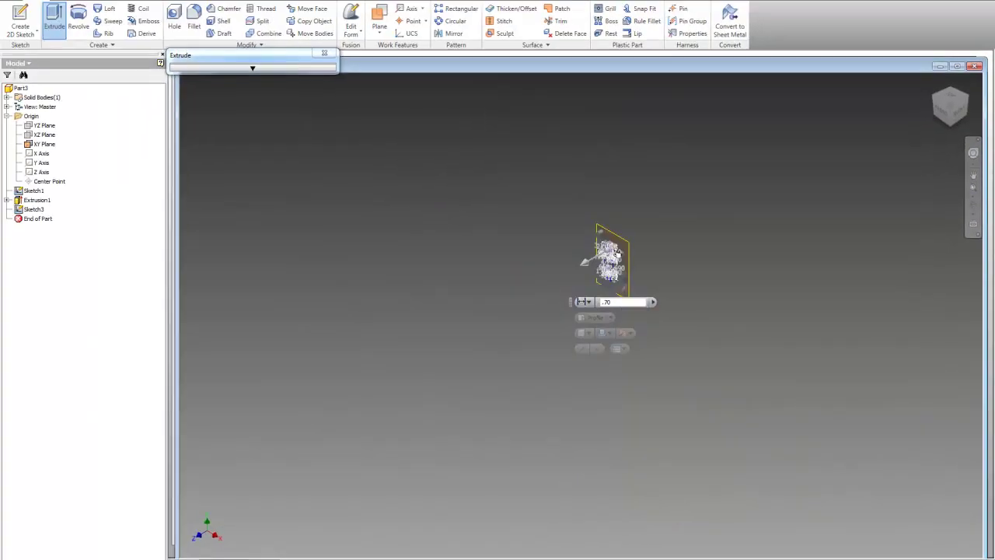
scroll(616, 255, "up", 5)
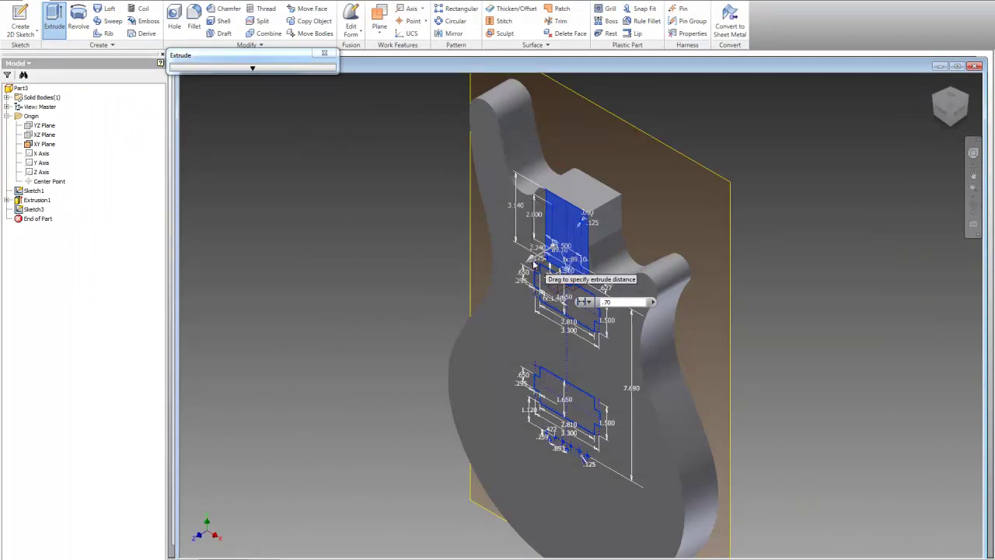
mouse_move(607, 332)
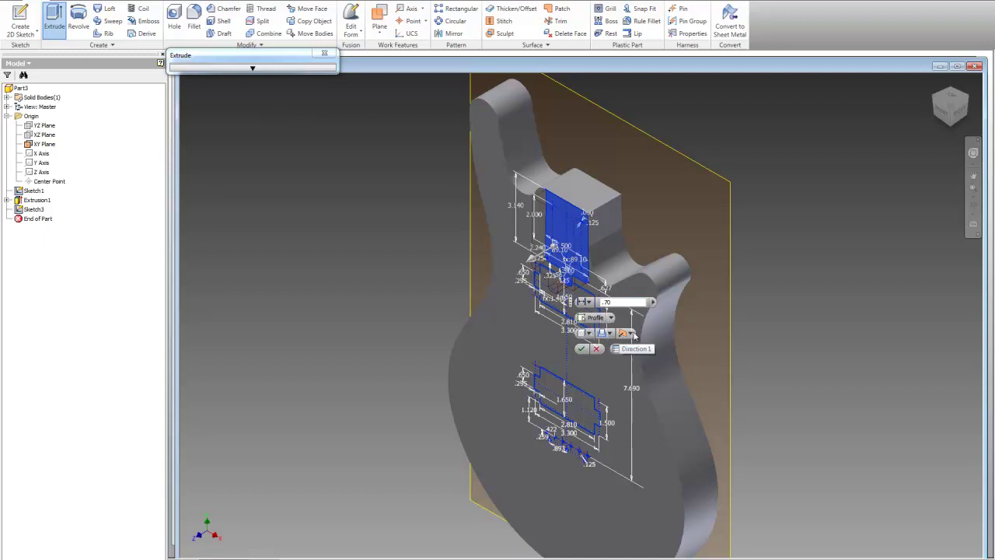
left_click(630, 334)
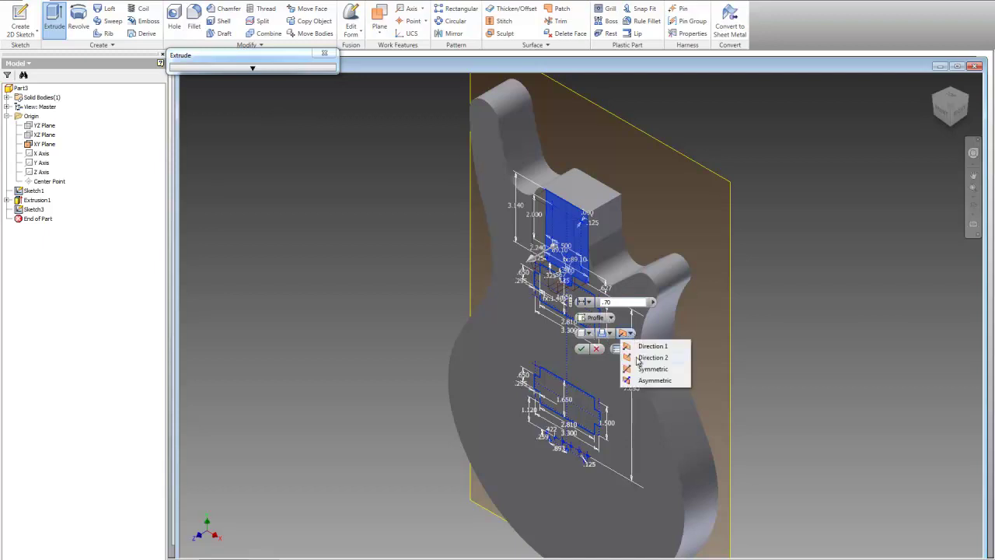
left_click(652, 357)
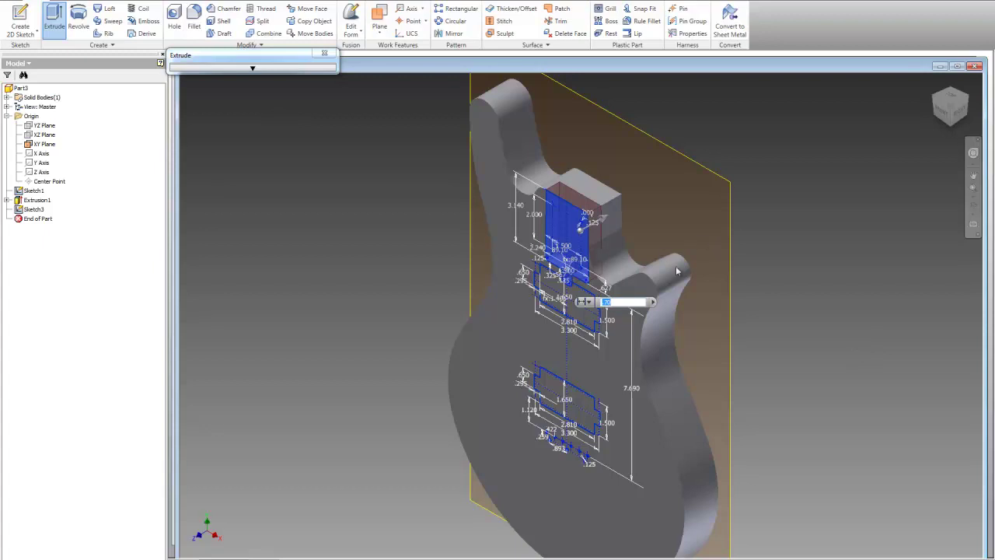
left_click(580, 350)
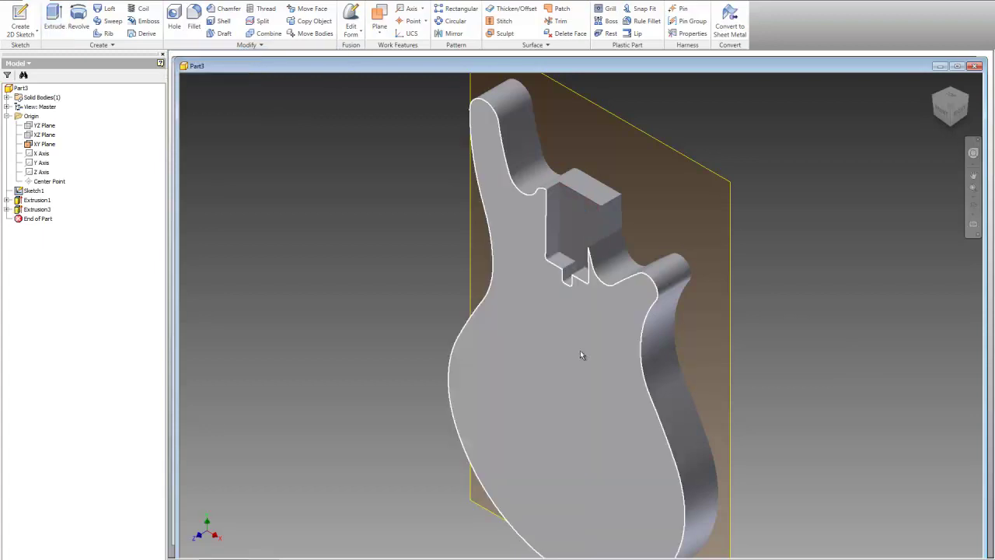
scroll(283, 306, "down", 5)
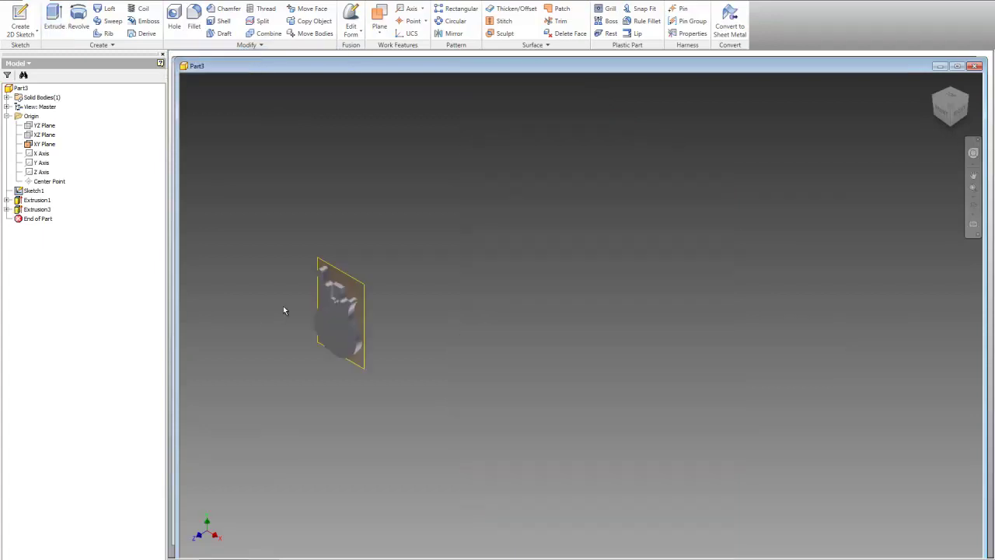
scroll(278, 307, "up", 8)
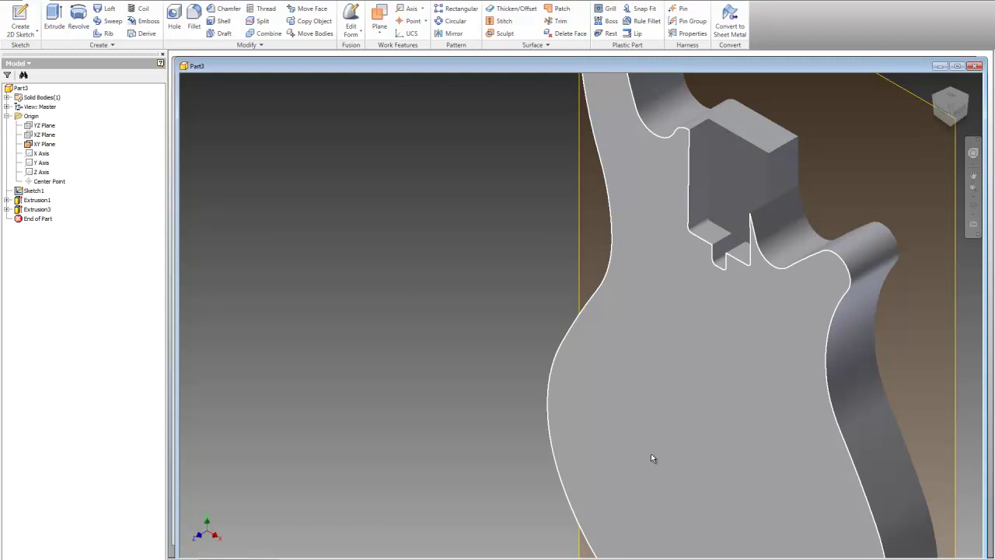
mouse_move(652, 458)
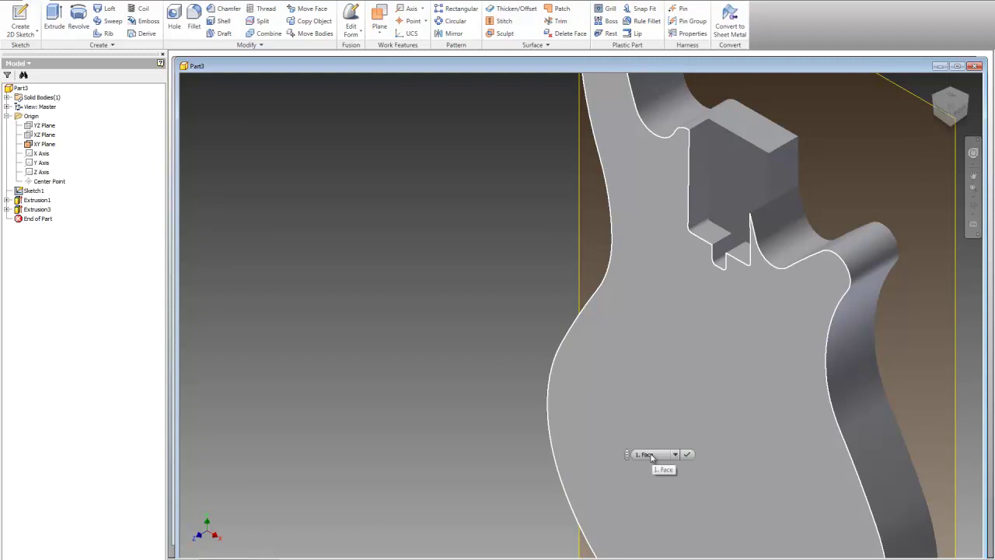